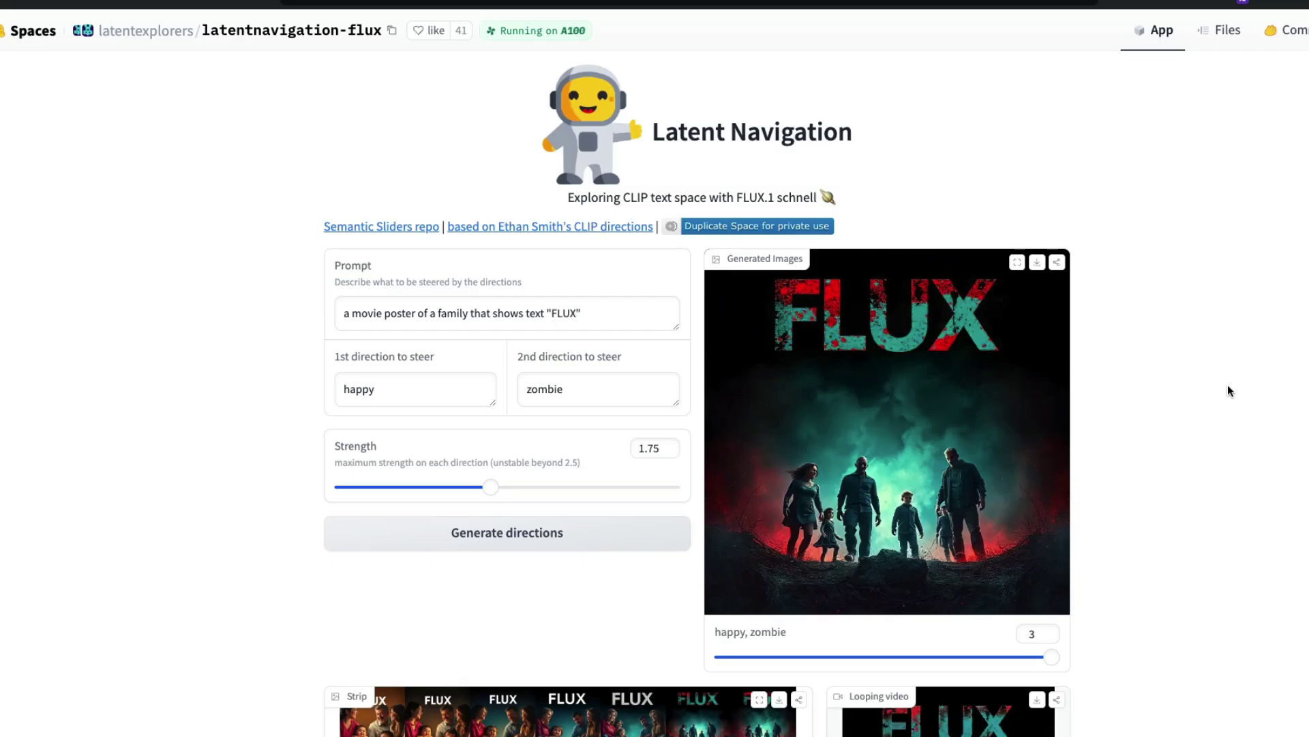
Review the example's prompt and its two steering directions, highlighting the prompt text, "happy" and "zombie".
{"action": "triple_click", "coordinate": [578, 319]}
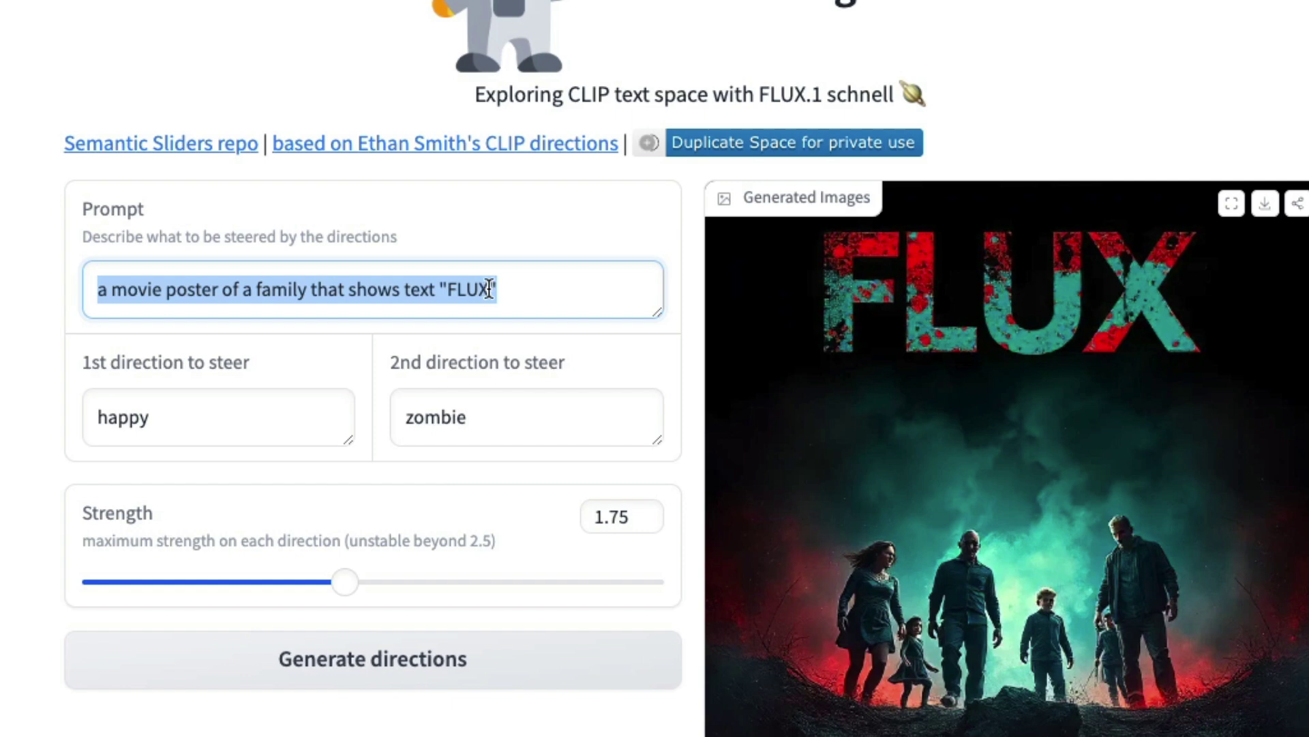
{"action": "left_click", "coordinate": [1212, 306]}
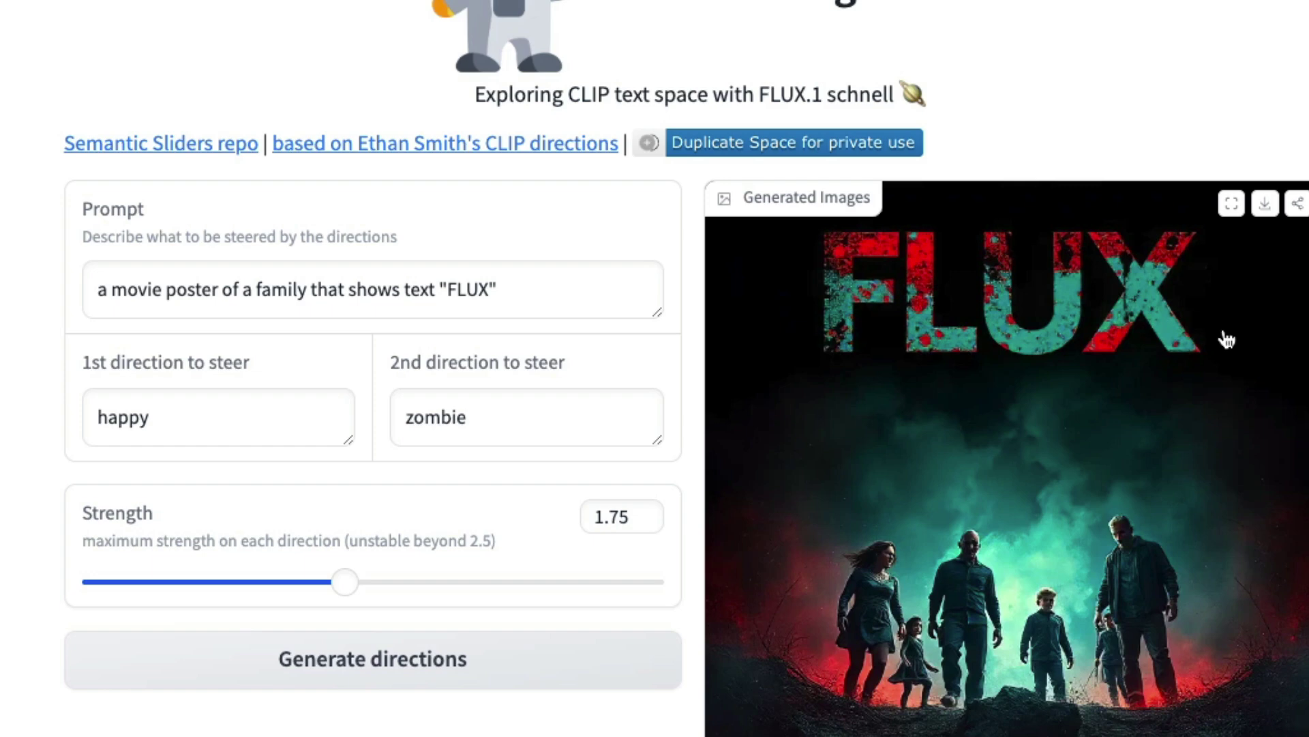
{"action": "double_click", "coordinate": [144, 428]}
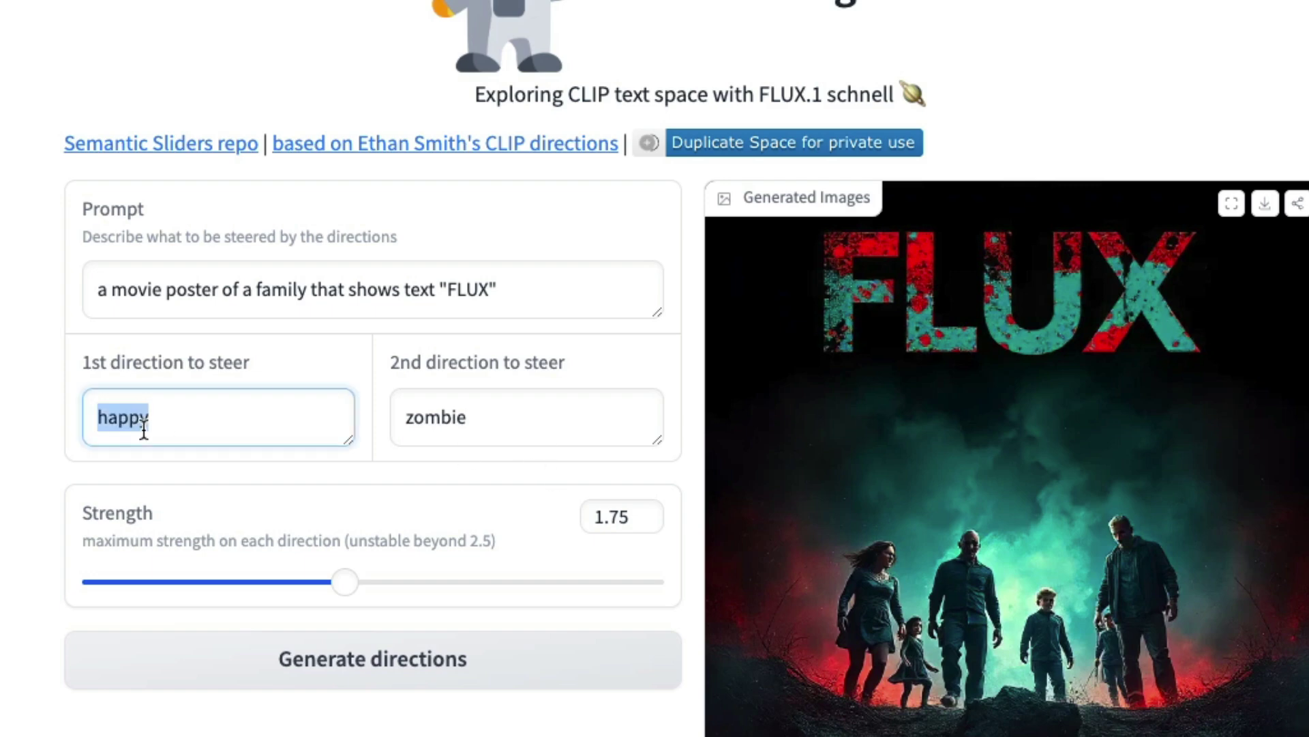
{"action": "double_click", "coordinate": [437, 416]}
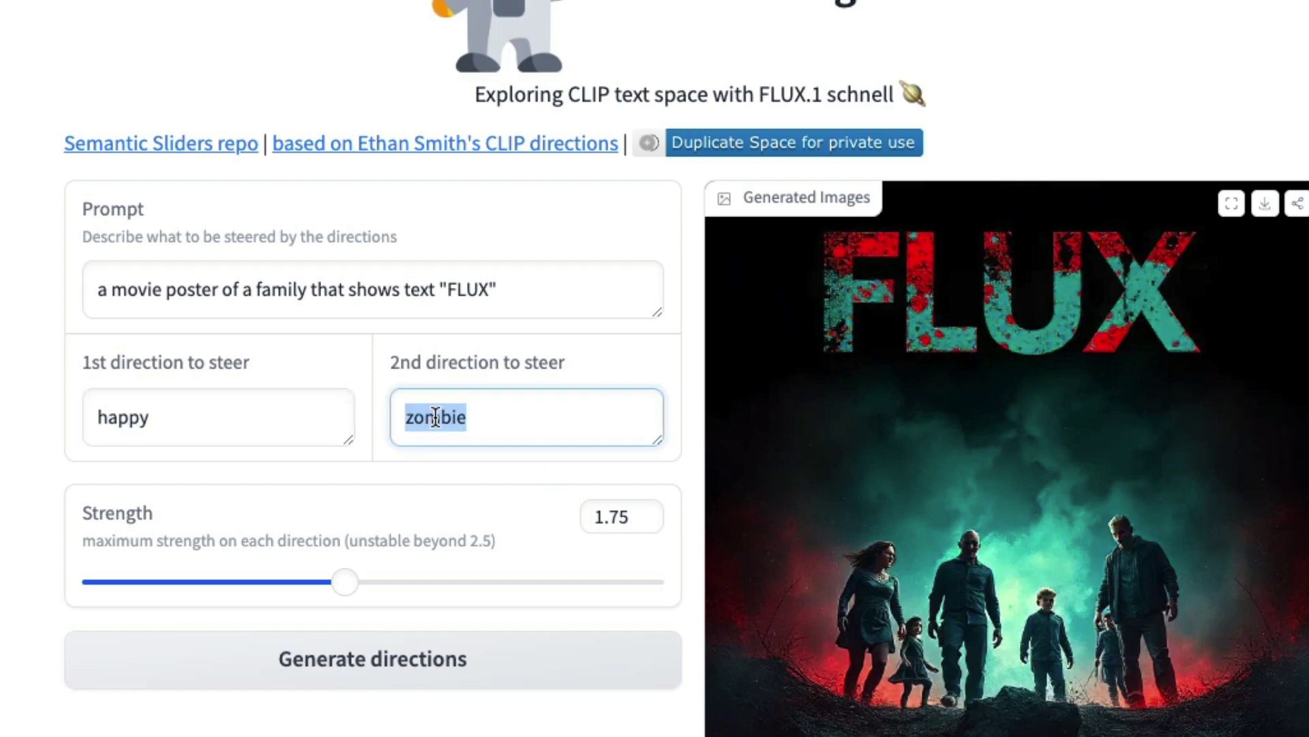
{"action": "scroll", "coordinate": [488, 417], "scroll_direction": "down", "scroll_amount": 4}
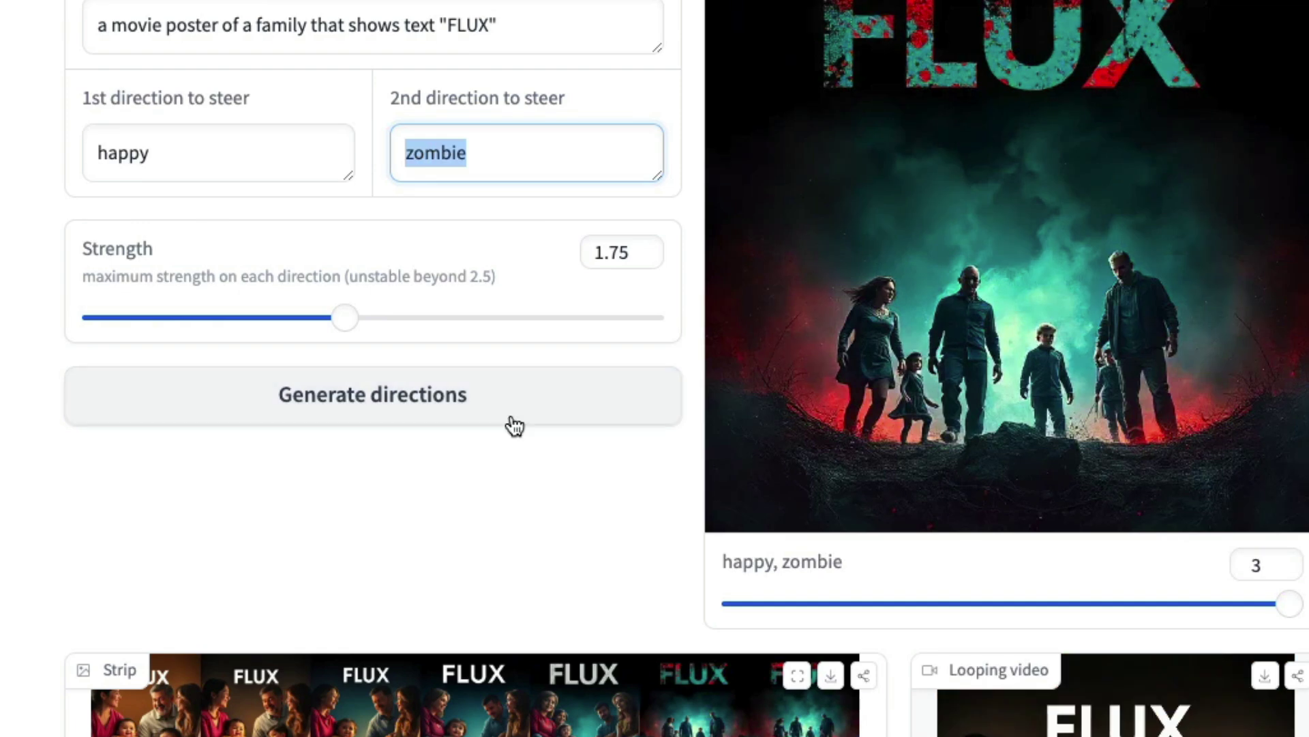
Step the happy–zombie slider through the generated images from -3 up to 3, leave it at 2, and view the results below.
{"action": "left_click_drag", "start_coordinate": [1283, 614], "coordinate": [731, 607]}
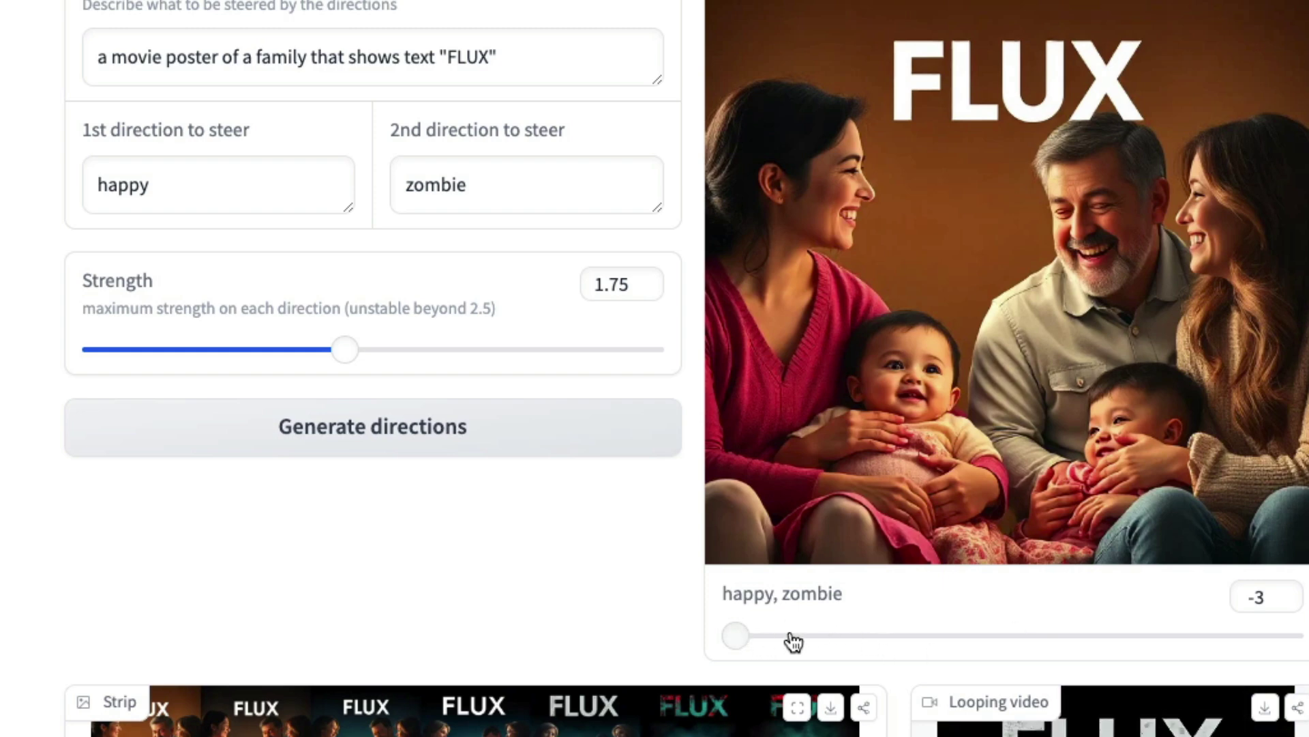
{"action": "left_click", "coordinate": [828, 638]}
{"action": "left_click", "coordinate": [900, 640]}
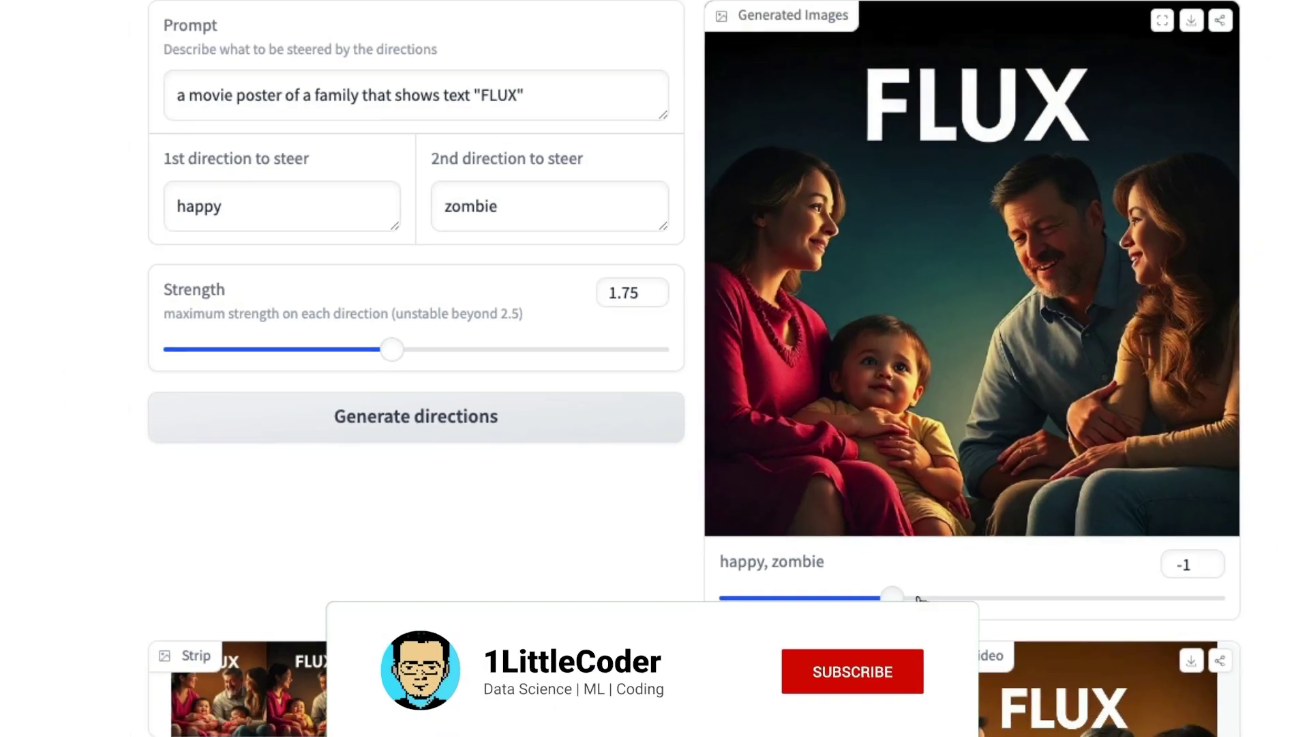
{"action": "left_click", "coordinate": [970, 642]}
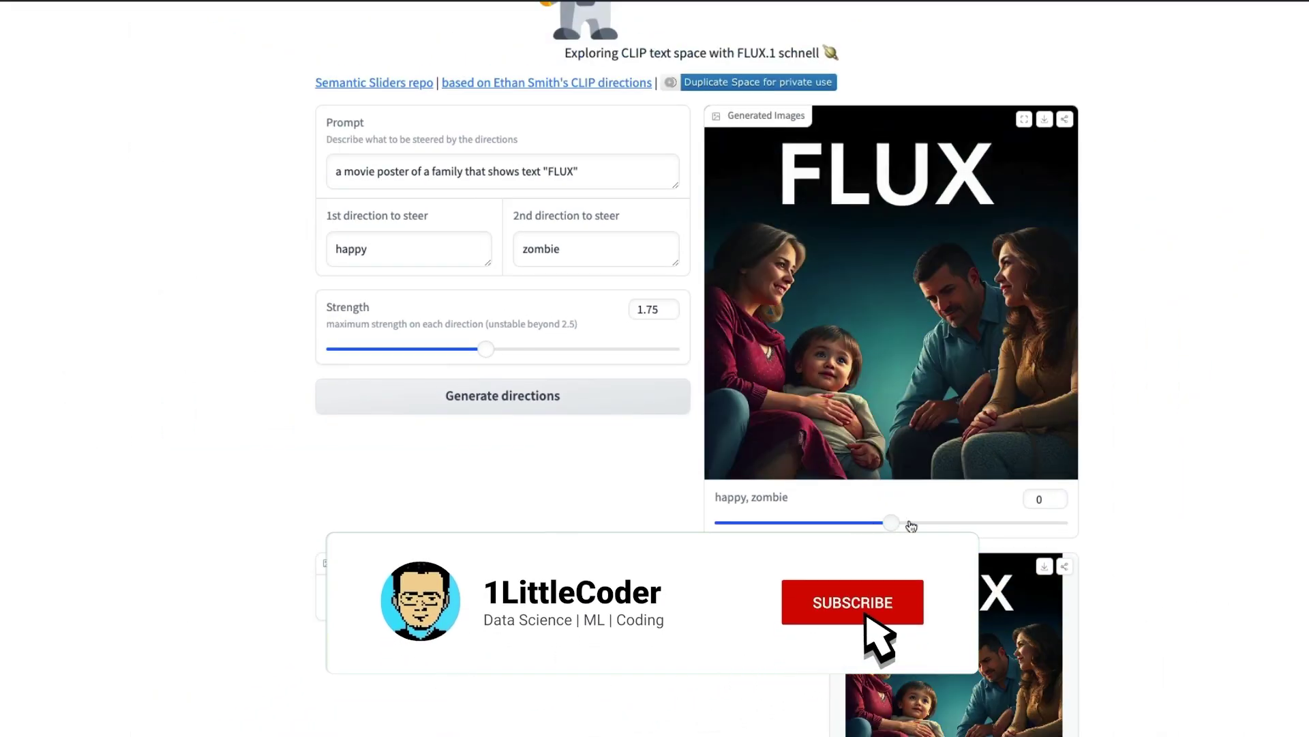
{"action": "left_click", "coordinate": [933, 525]}
{"action": "left_click", "coordinate": [1059, 522]}
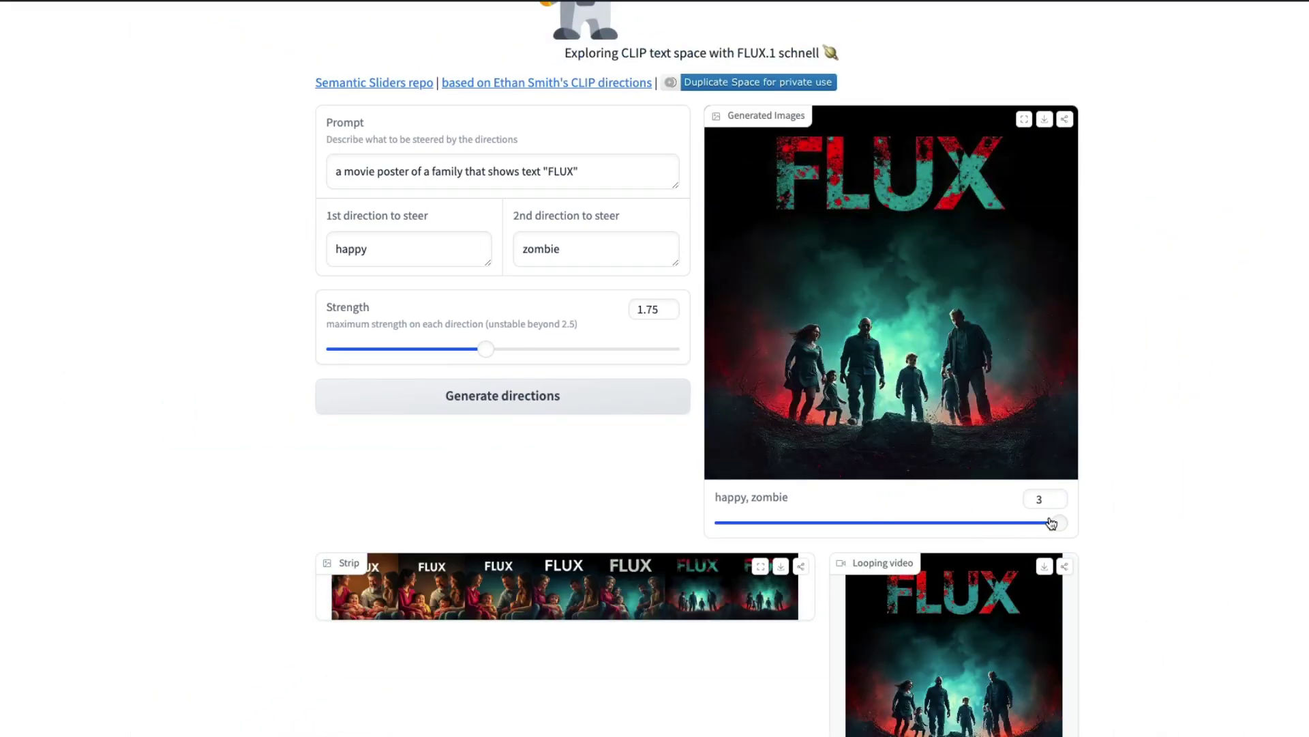
{"action": "left_click", "coordinate": [1007, 523]}
{"action": "scroll", "coordinate": [1088, 530], "scroll_direction": "down", "scroll_amount": 4}
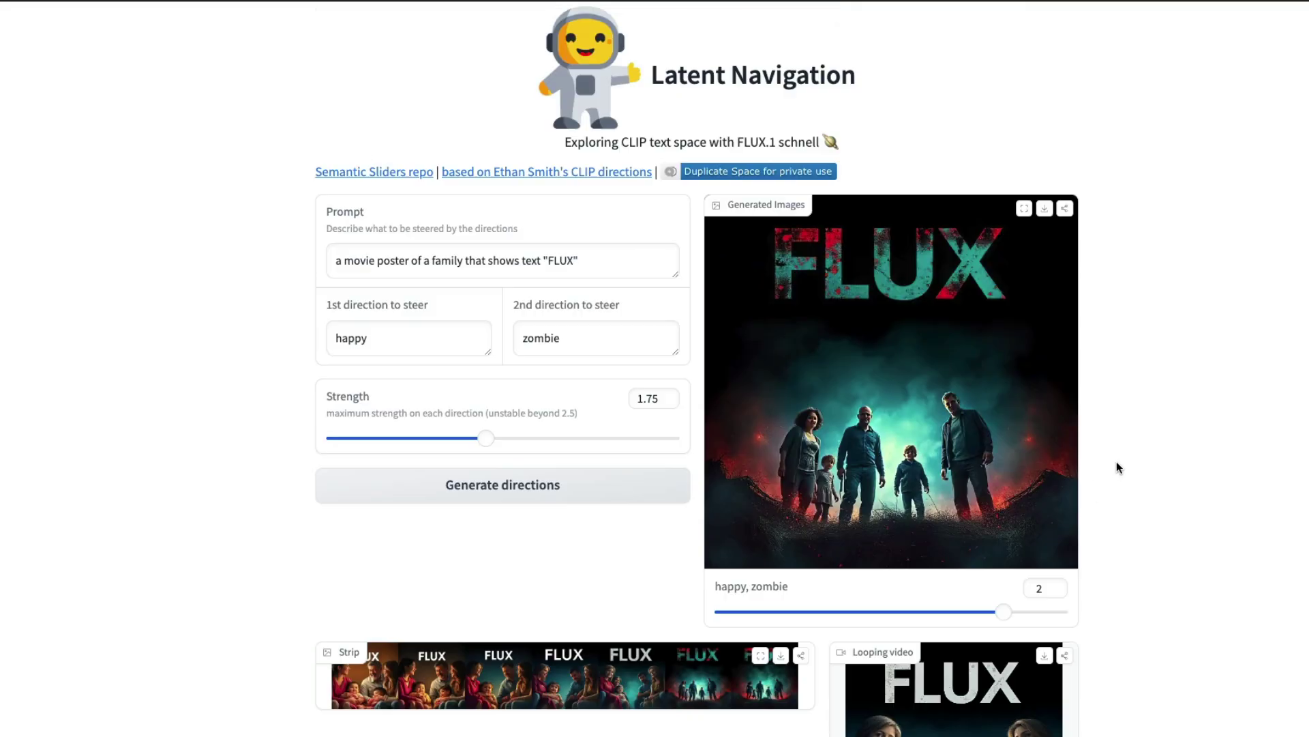
{"action": "scroll", "coordinate": [1116, 461], "scroll_direction": "up", "scroll_amount": 5}
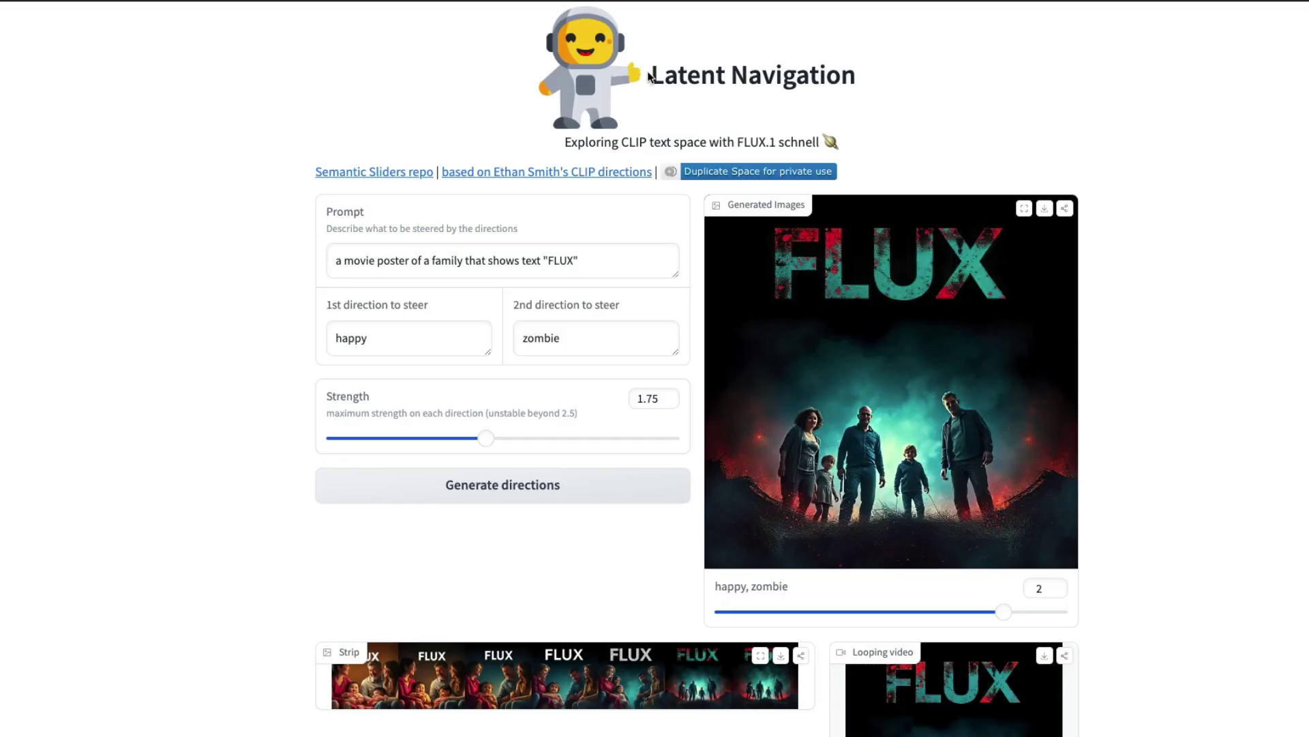
Highlight the page heading "Latent Navigation".
{"action": "left_click_drag", "start_coordinate": [659, 76], "coordinate": [908, 76]}
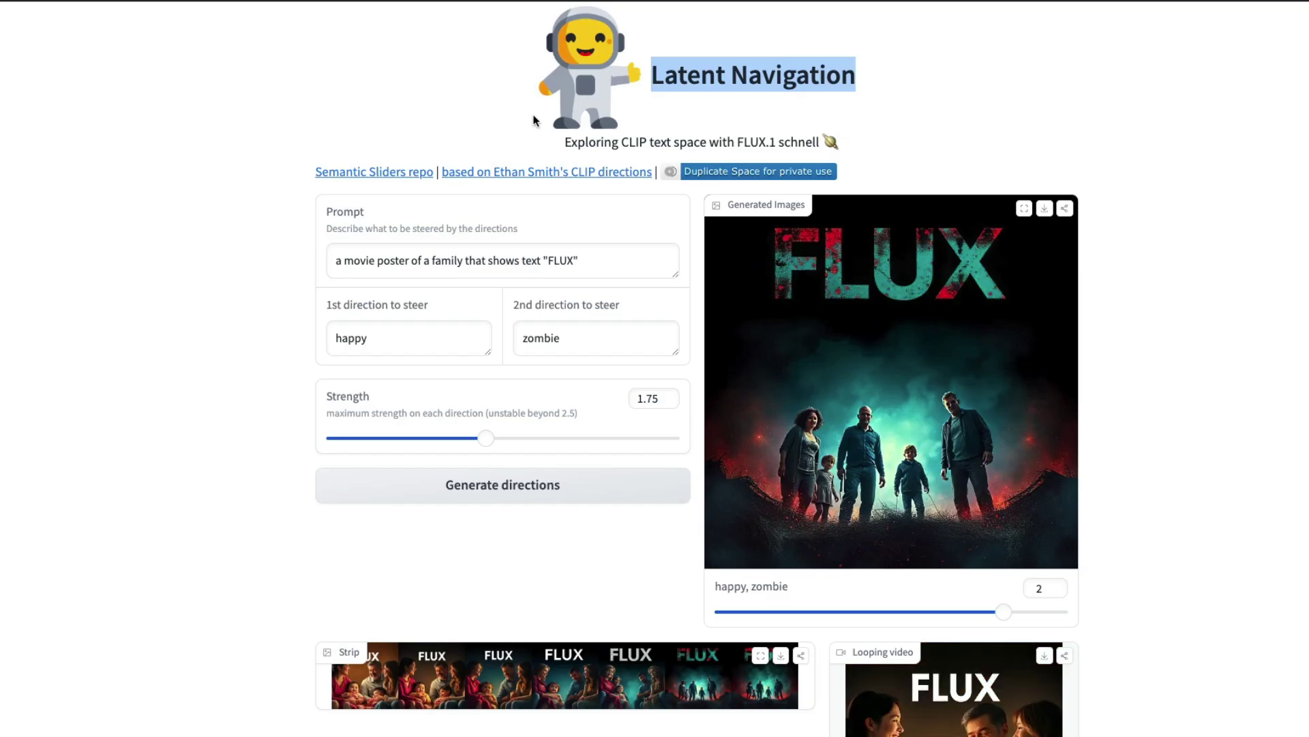
{"action": "left_click", "coordinate": [733, 74]}
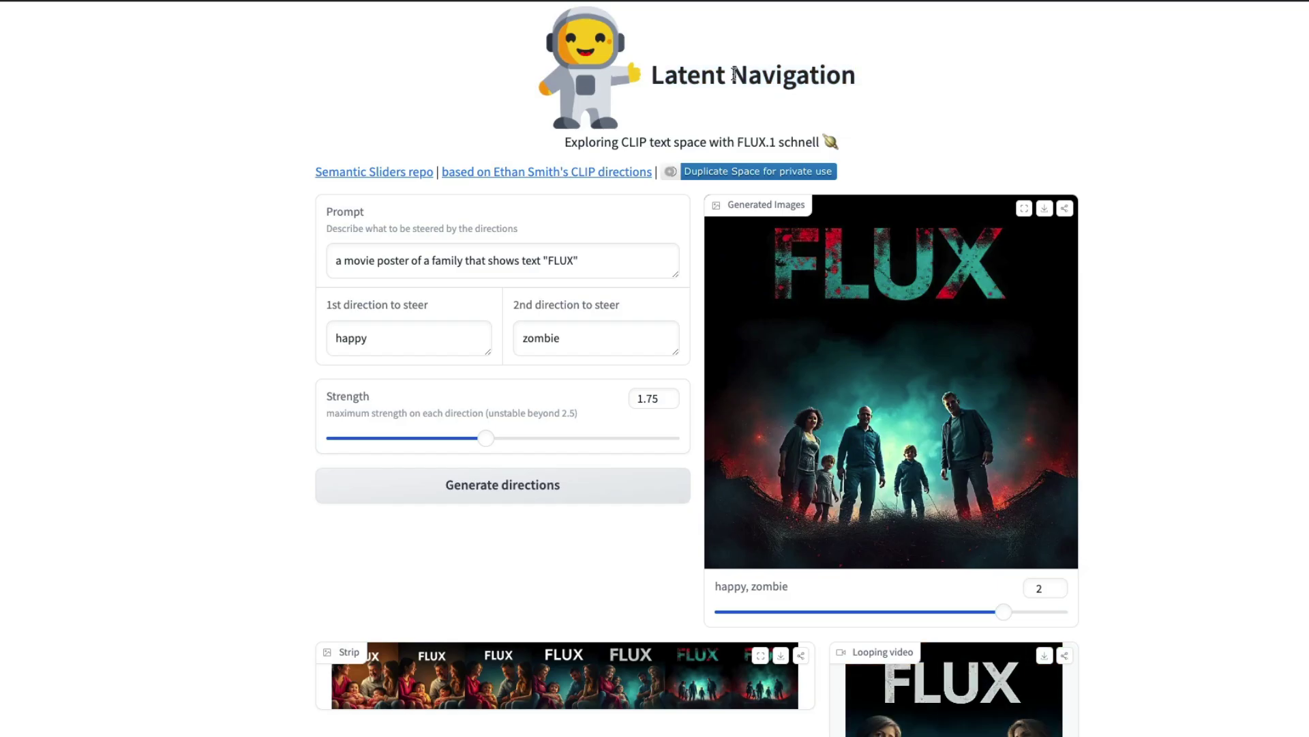
{"action": "left_click_drag", "start_coordinate": [650, 81], "coordinate": [945, 81]}
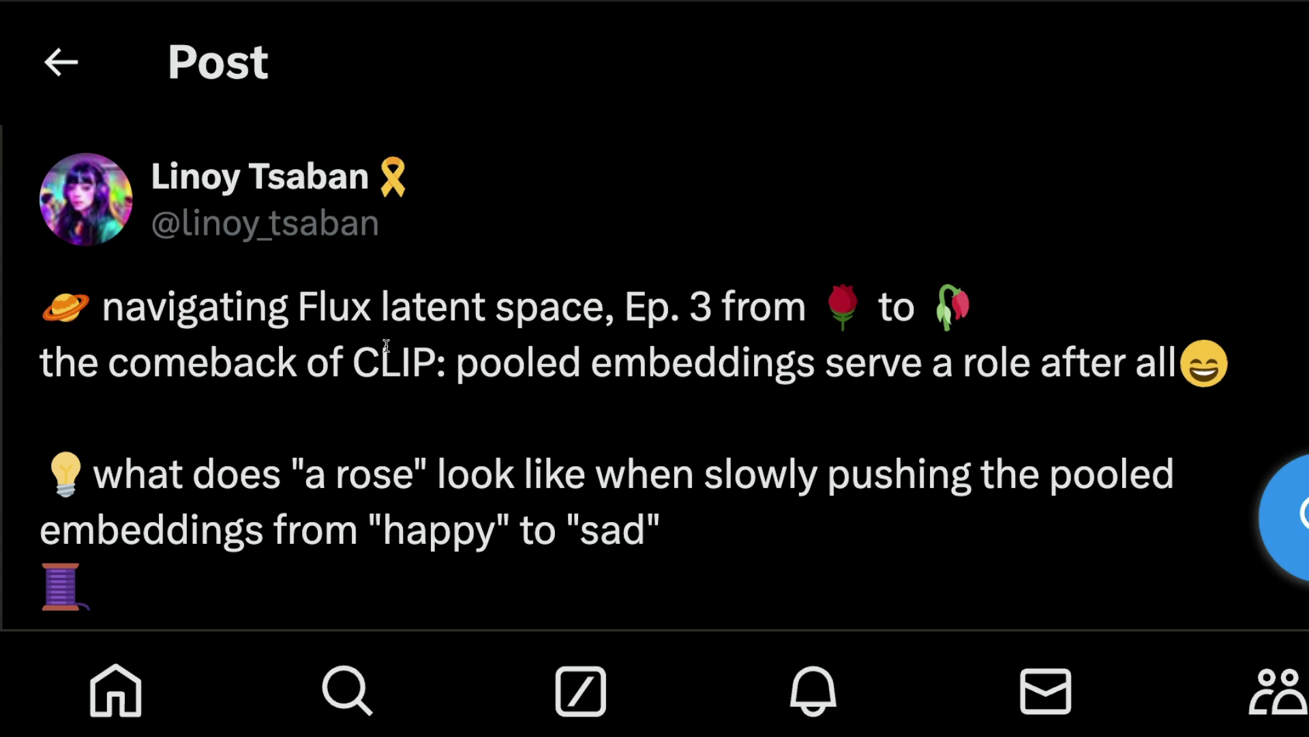
Read the X post on navigating Flux latent space, highlighting the CLIP pooled embeddings line and the "happy" to "sad" example.
{"action": "scroll", "coordinate": [386, 346], "scroll_direction": "down", "scroll_amount": 2}
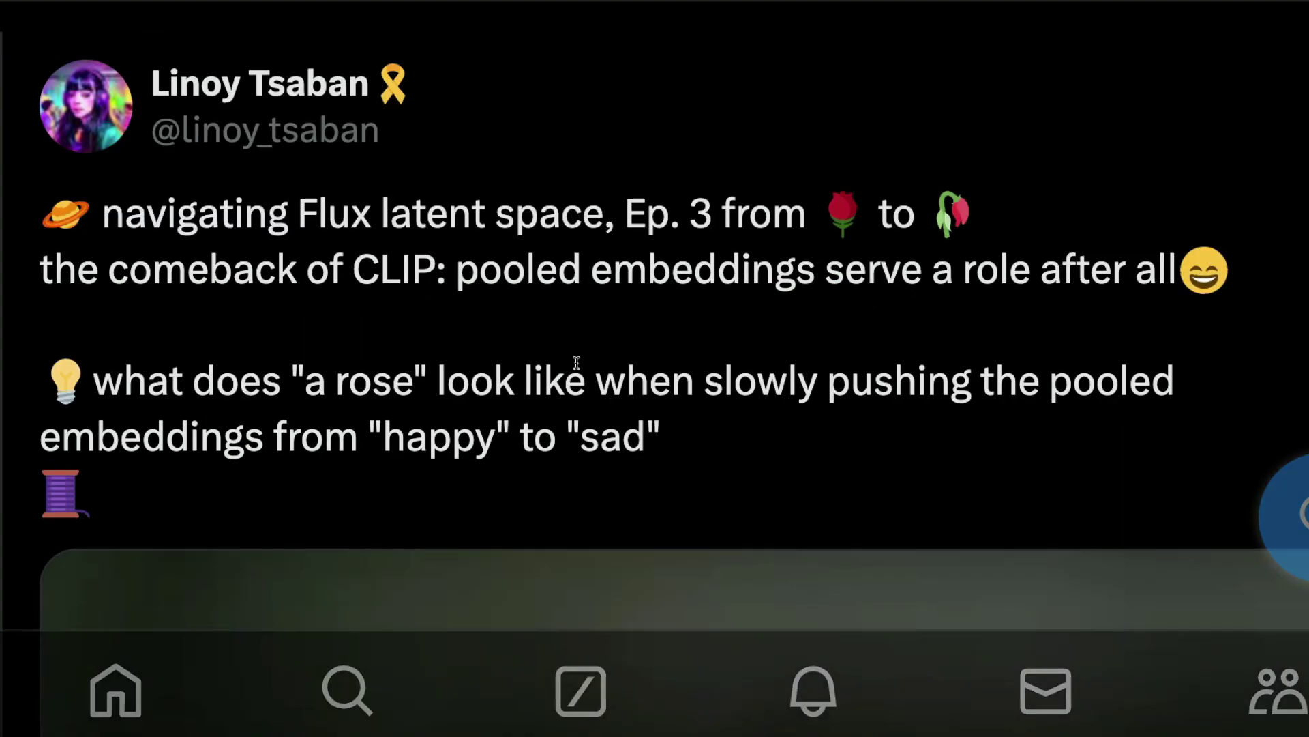
{"action": "scroll", "coordinate": [545, 348], "scroll_direction": "down", "scroll_amount": 1}
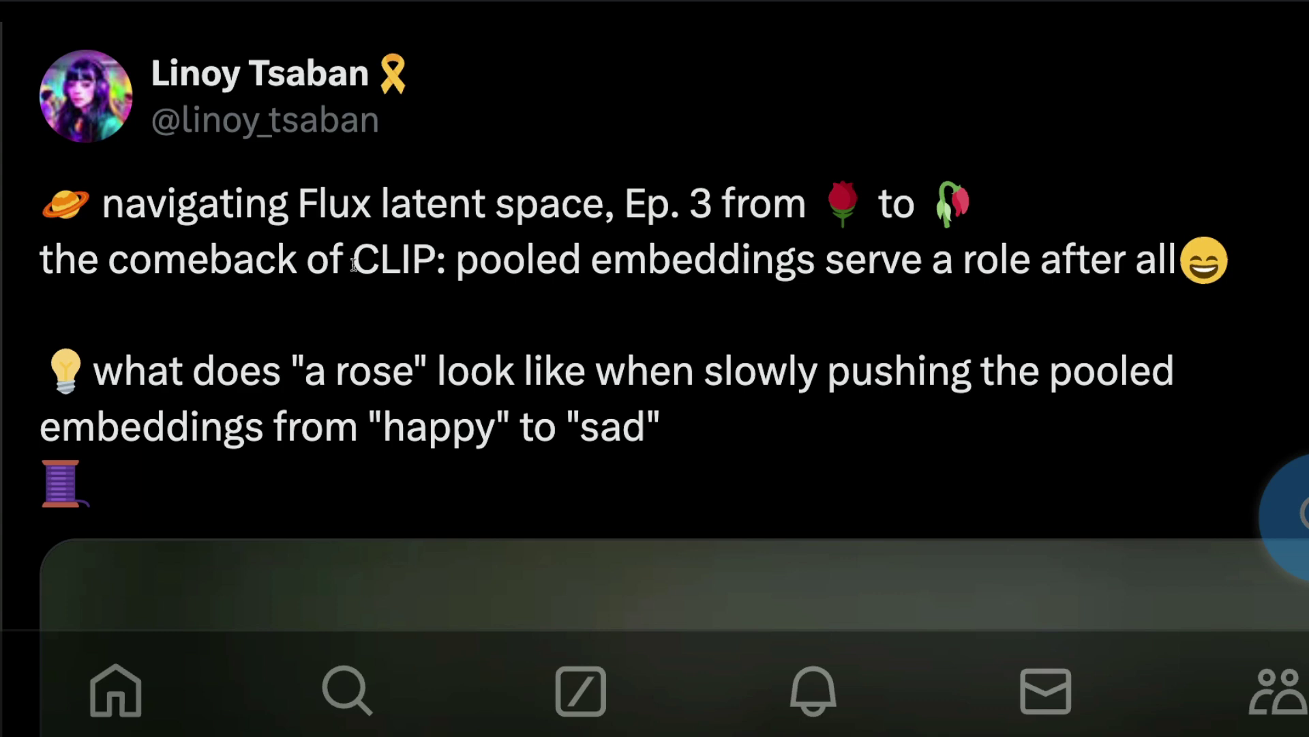
{"action": "left_click_drag", "start_coordinate": [354, 264], "coordinate": [1196, 278]}
{"action": "scroll", "coordinate": [809, 353], "scroll_direction": "down", "scroll_amount": 3}
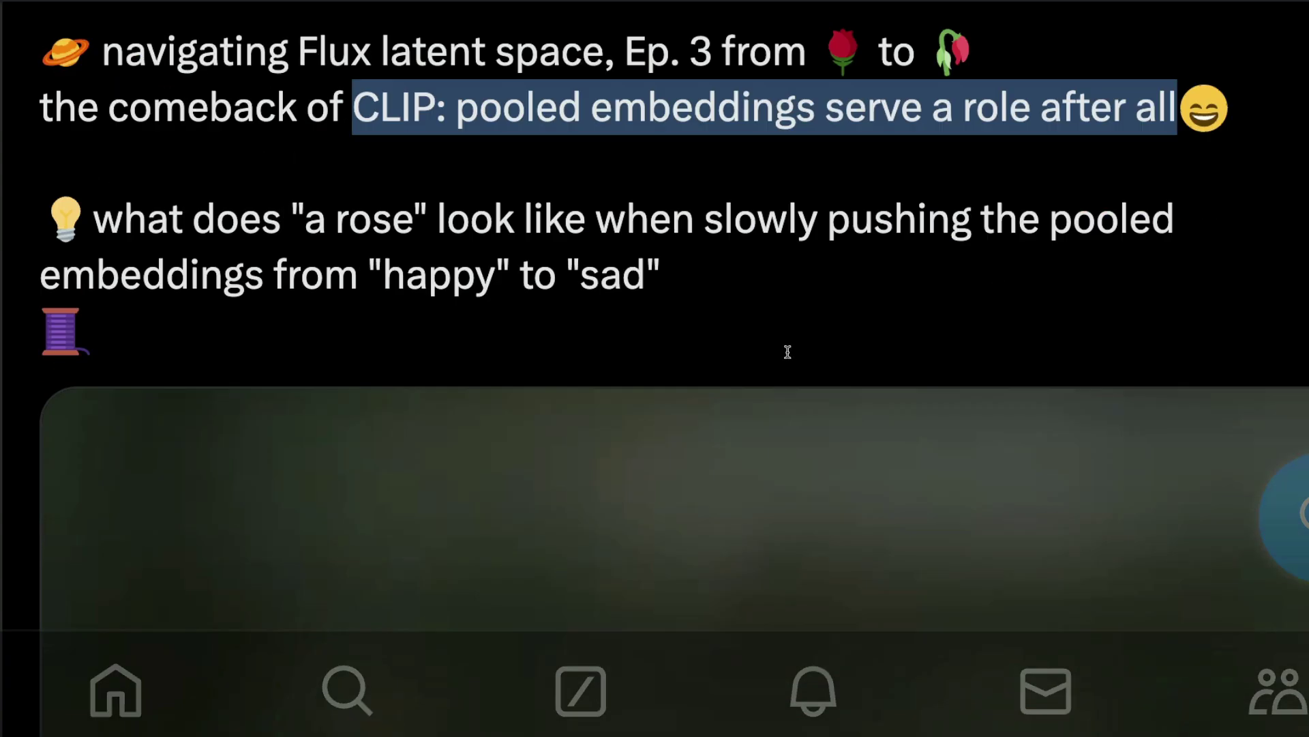
{"action": "left_click_drag", "start_coordinate": [338, 227], "coordinate": [1067, 225]}
{"action": "left_click", "coordinate": [1009, 243]}
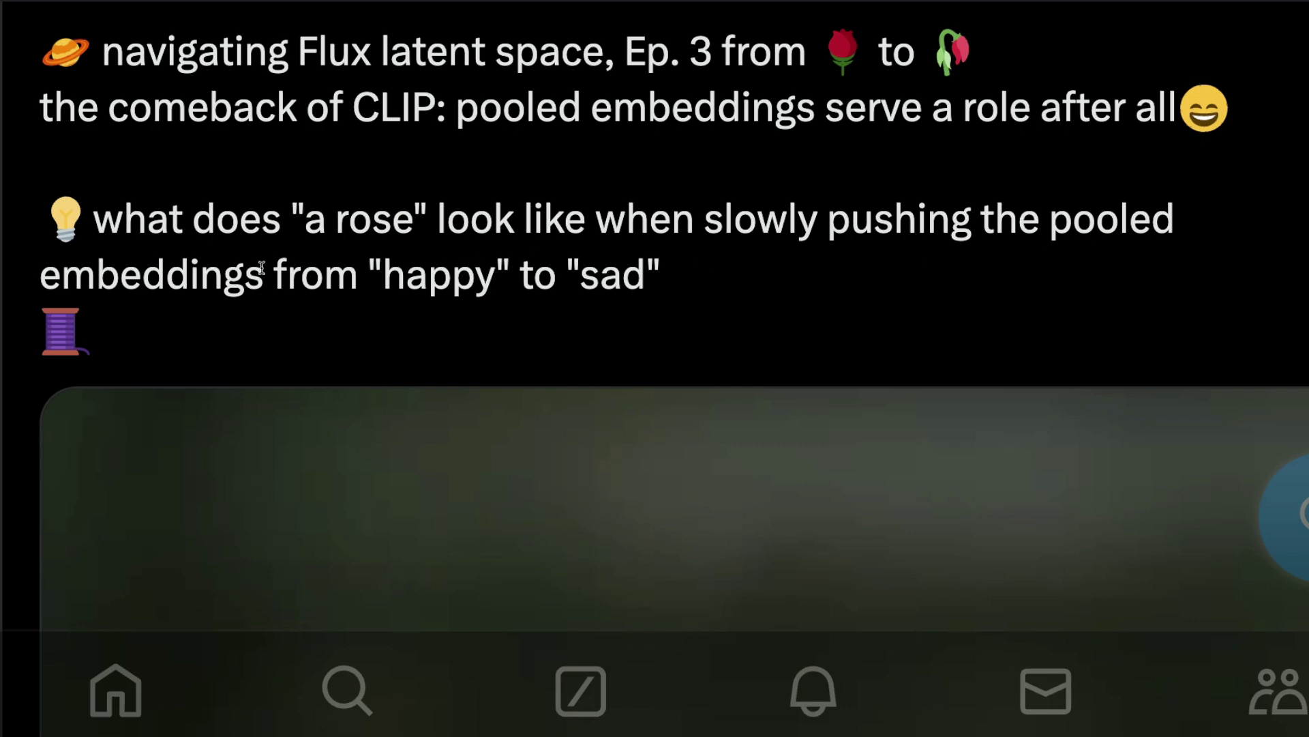
{"action": "left_click_drag", "start_coordinate": [373, 274], "coordinate": [798, 272]}
Examine the post's rose video and continue to the first reply explaining how the effect was made.
{"action": "scroll", "coordinate": [798, 272], "scroll_direction": "down", "scroll_amount": 8}
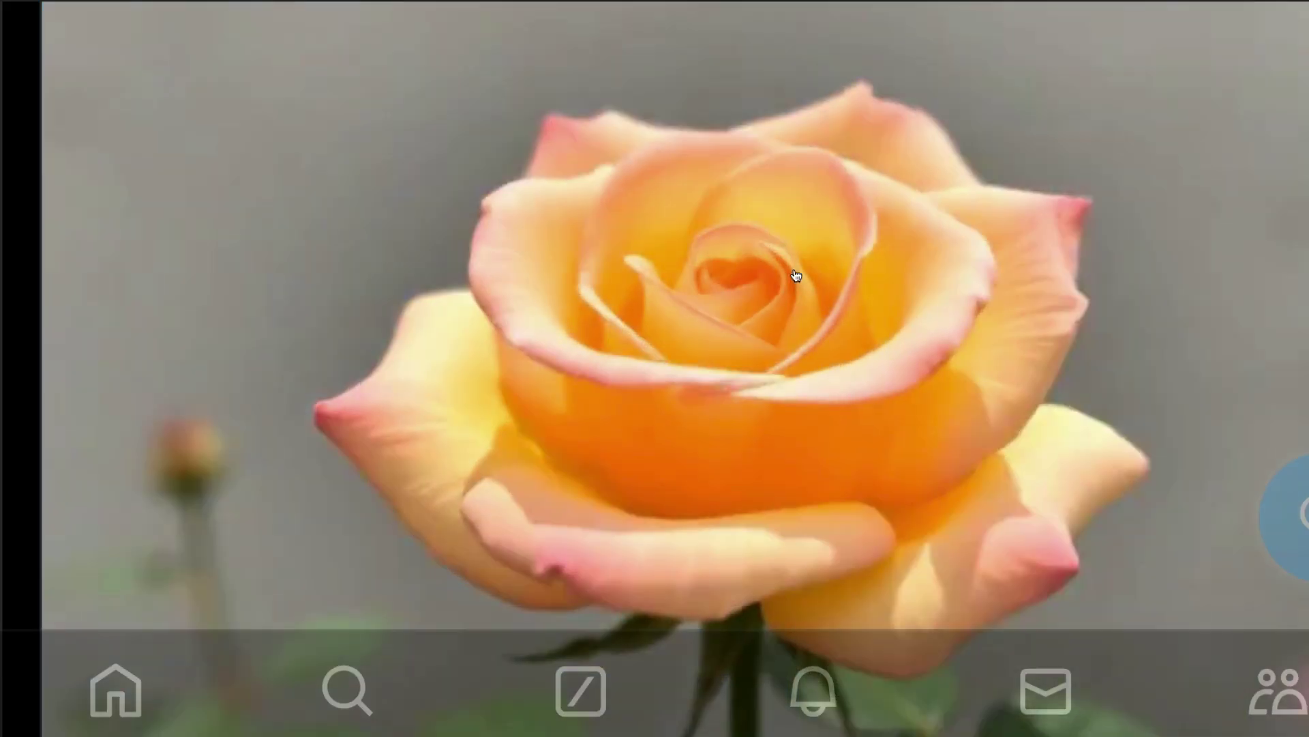
{"action": "scroll", "coordinate": [794, 273], "scroll_direction": "down", "scroll_amount": 2}
{"action": "scroll", "coordinate": [795, 272], "scroll_direction": "down", "scroll_amount": 8}
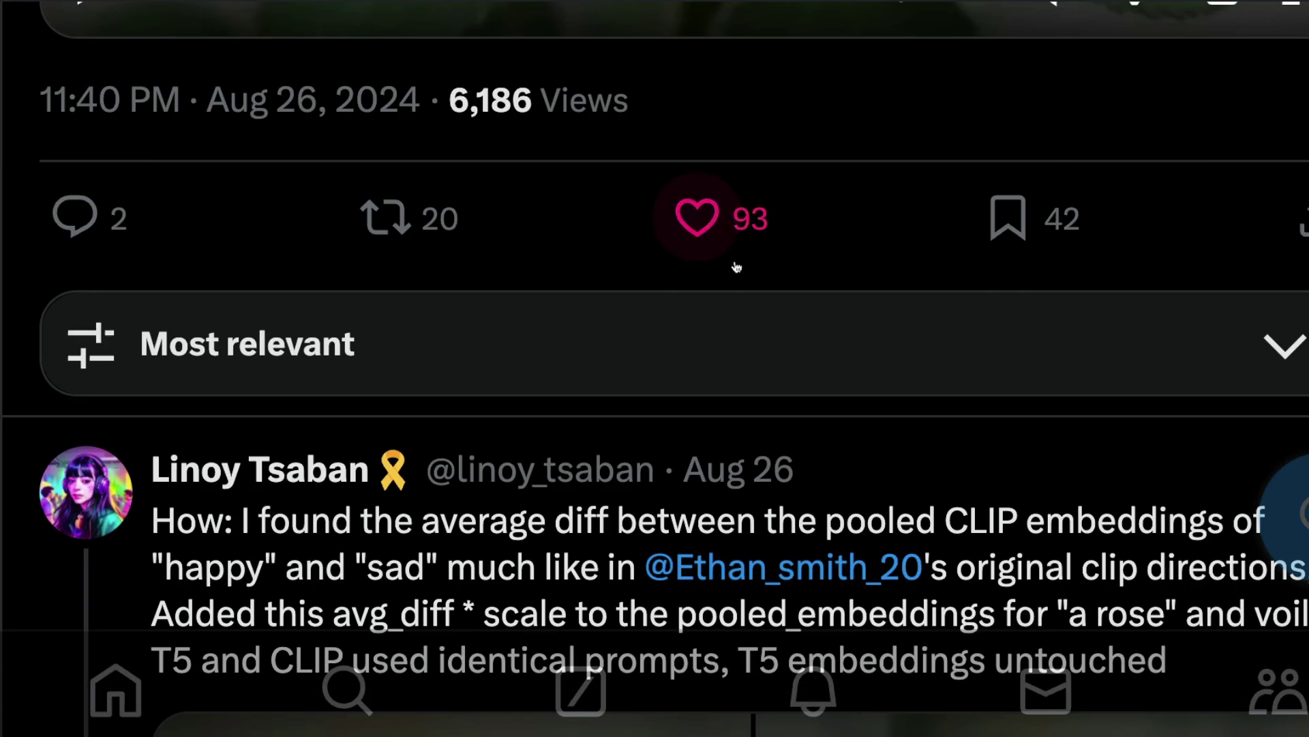
{"action": "scroll", "coordinate": [736, 266], "scroll_direction": "up", "scroll_amount": 10}
{"action": "scroll", "coordinate": [736, 266], "scroll_direction": "up", "scroll_amount": 3}
{"action": "scroll", "coordinate": [737, 267], "scroll_direction": "down", "scroll_amount": 10}
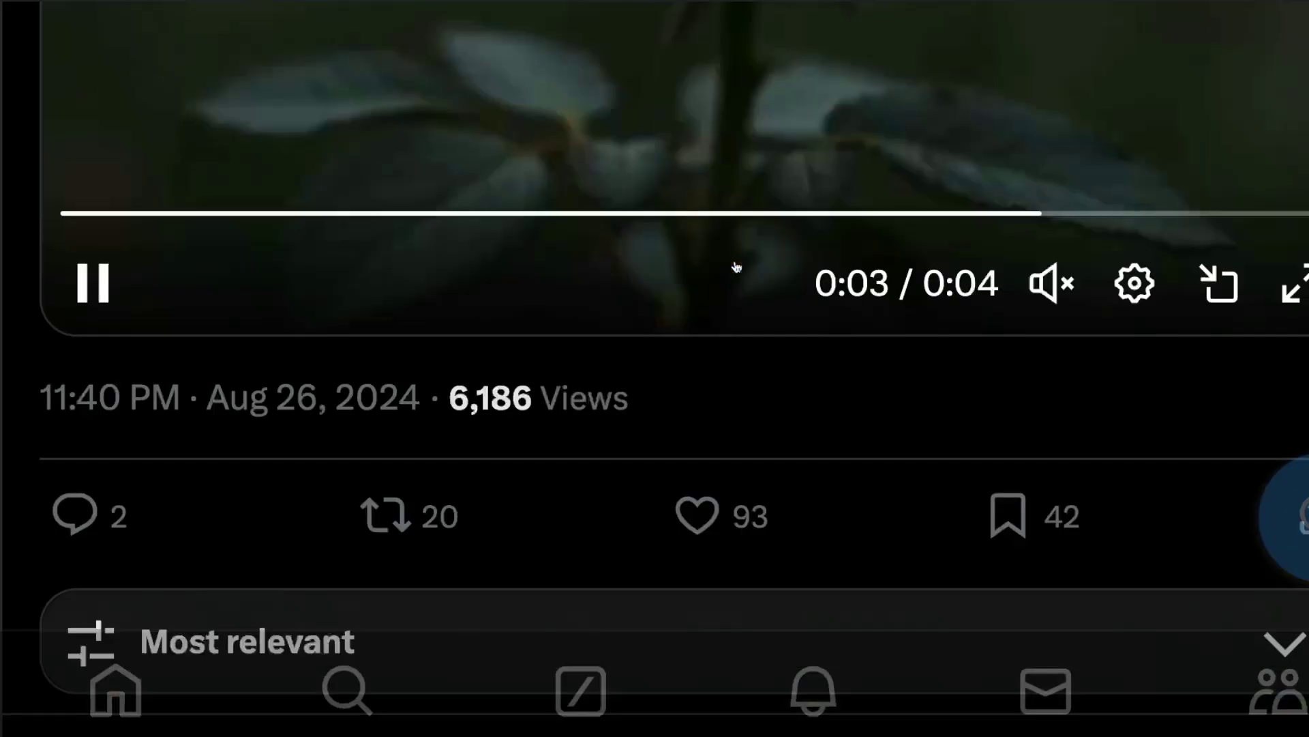
{"action": "scroll", "coordinate": [736, 267], "scroll_direction": "down", "scroll_amount": 3}
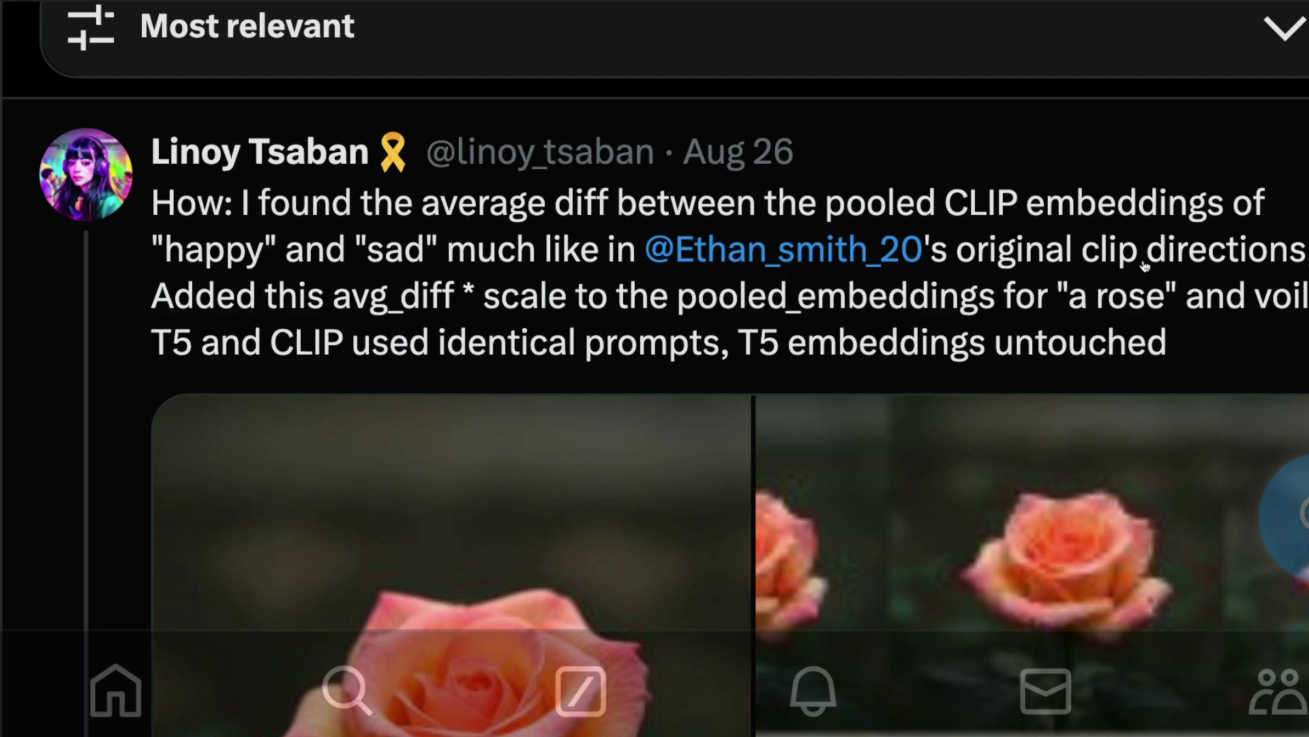
Switch back to the Latent Navigation page and highlight the movie poster prompt for reference.
{"action": "key", "text": "super+space"}
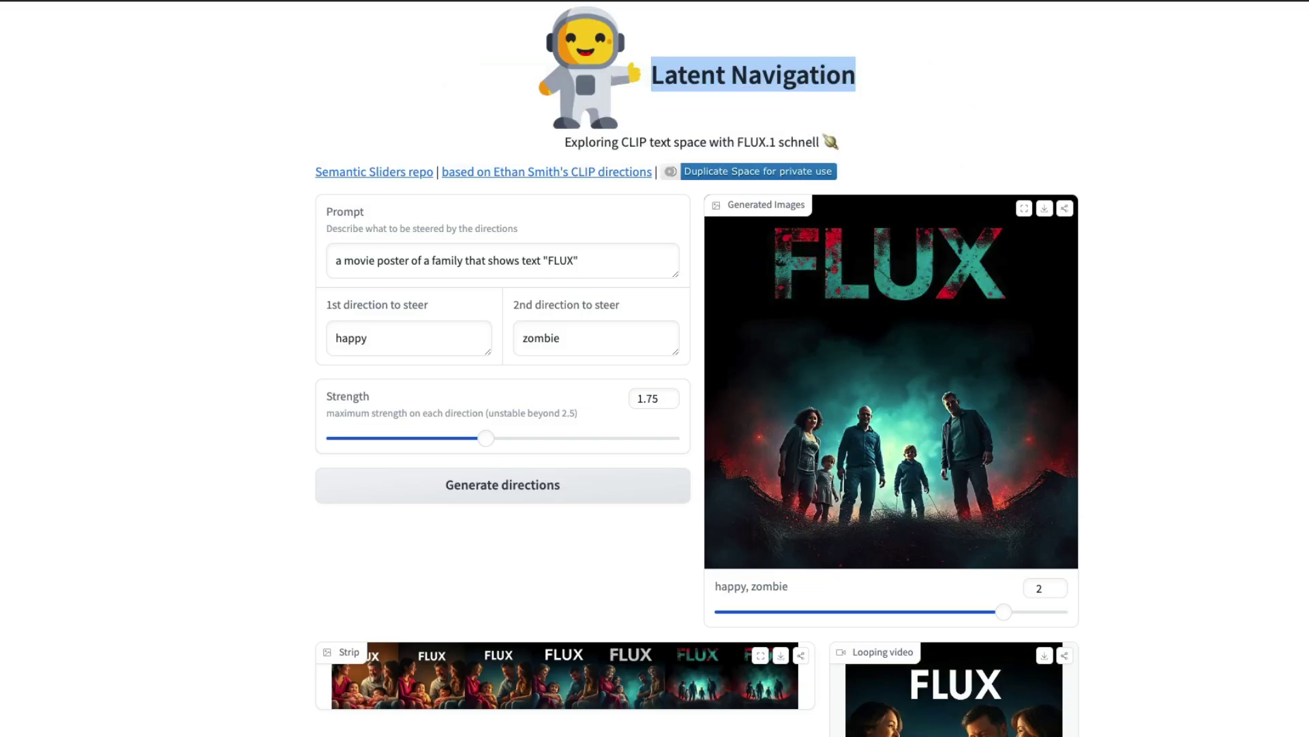
{"action": "triple_click", "coordinate": [545, 261]}
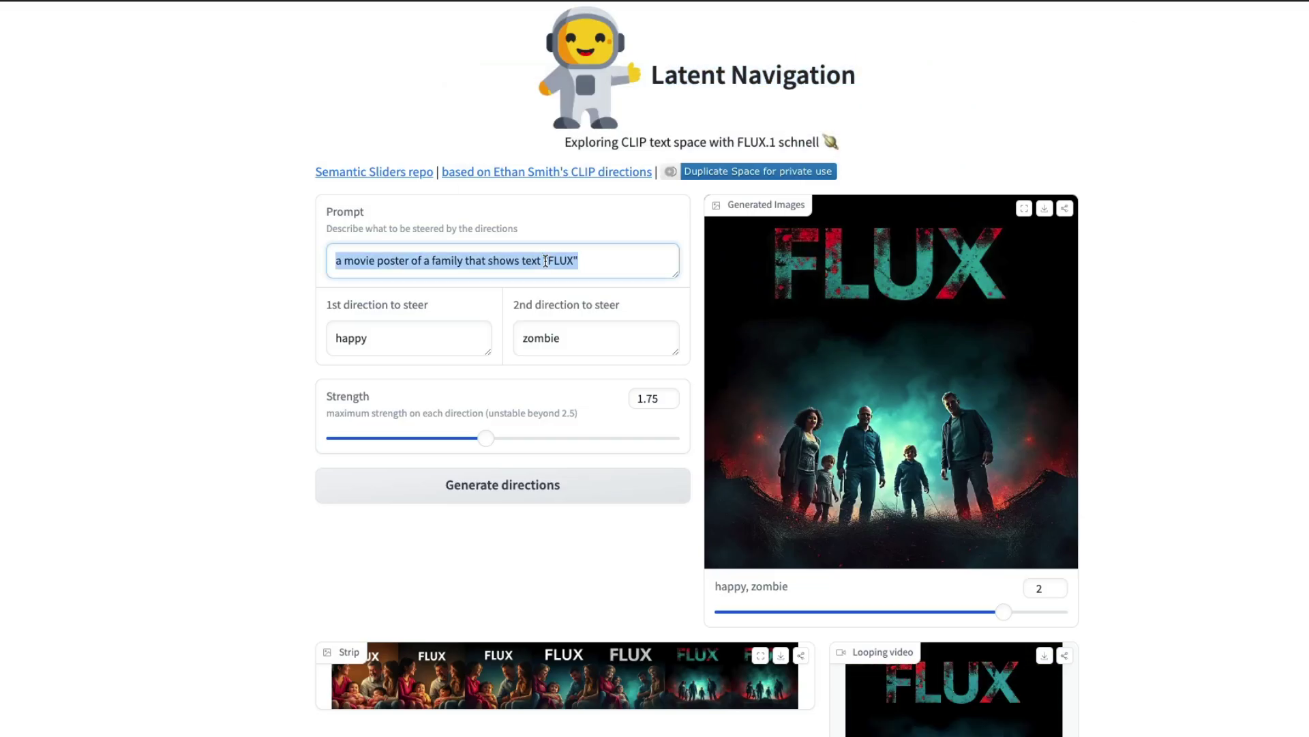
{"action": "left_click", "coordinate": [606, 260]}
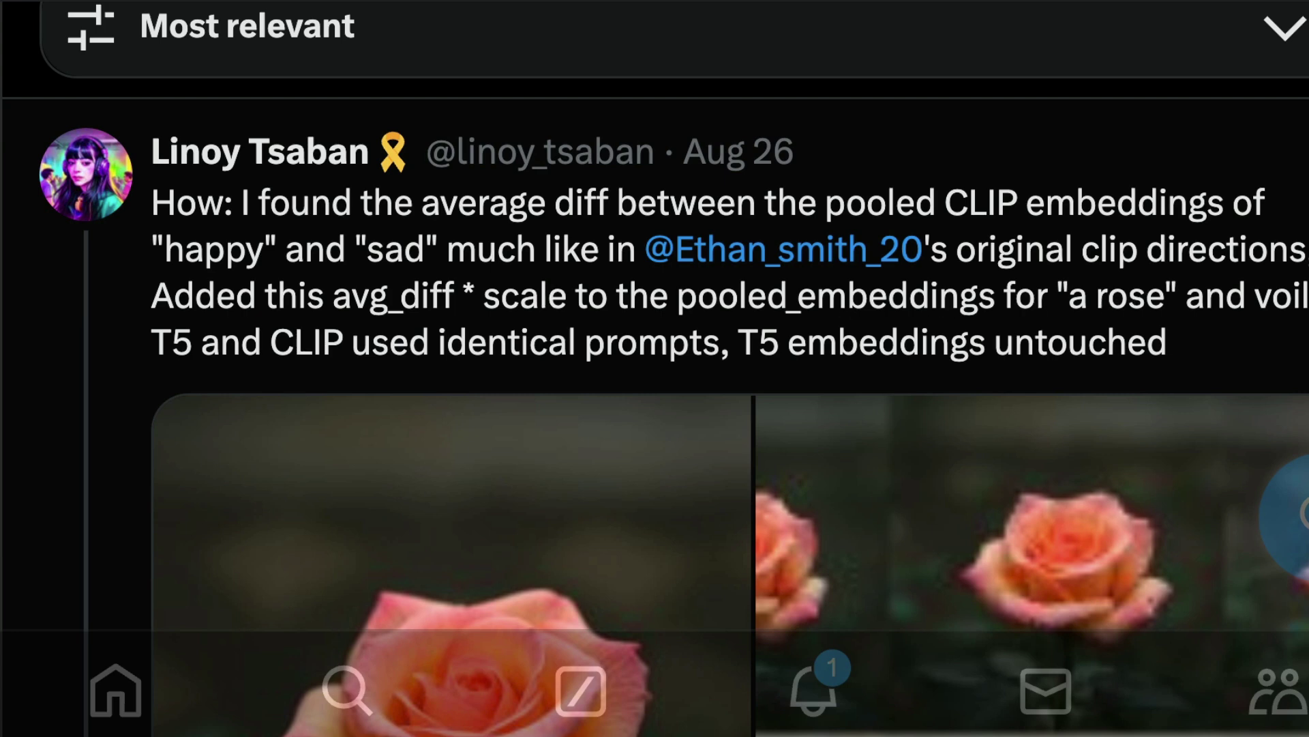
Read the "How" reply on CLIP and T5 prompts in the X thread and view its rose comparison images.
{"action": "scroll", "coordinate": [381, 384], "scroll_direction": "down", "scroll_amount": 1}
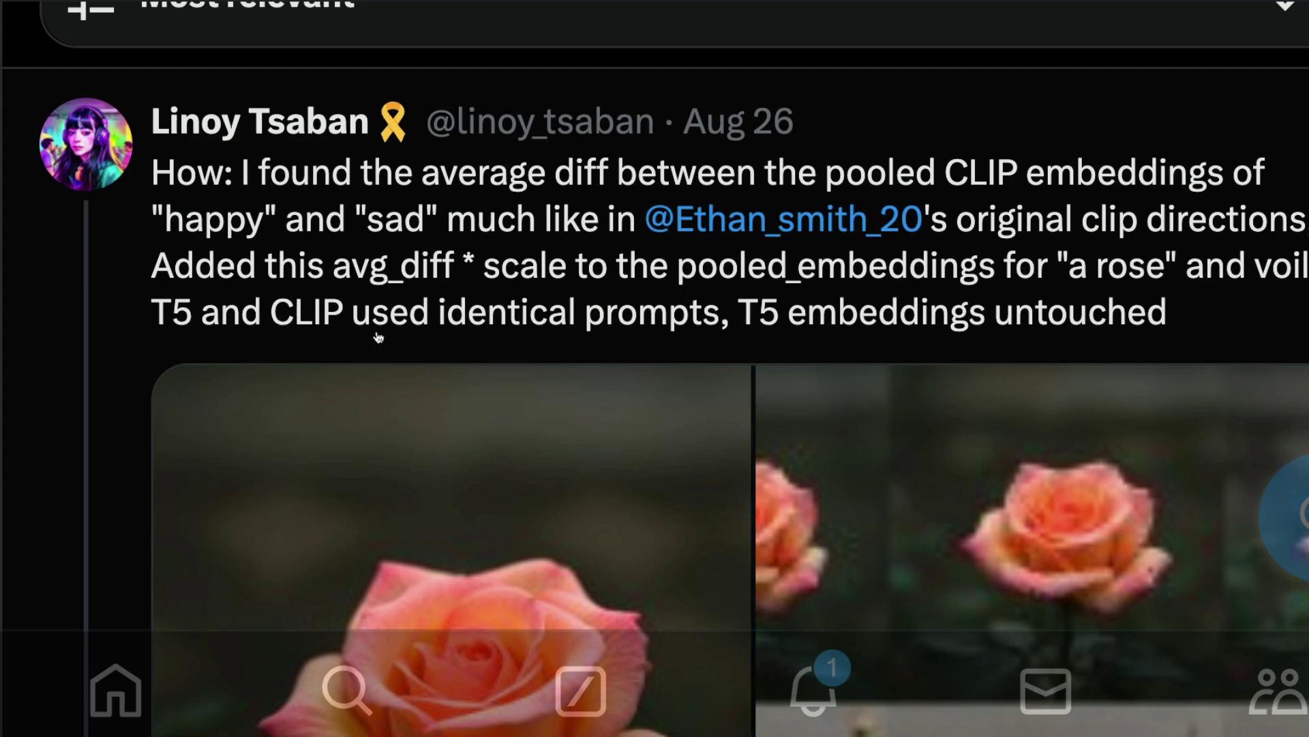
{"action": "scroll", "coordinate": [422, 357], "scroll_direction": "down", "scroll_amount": 2}
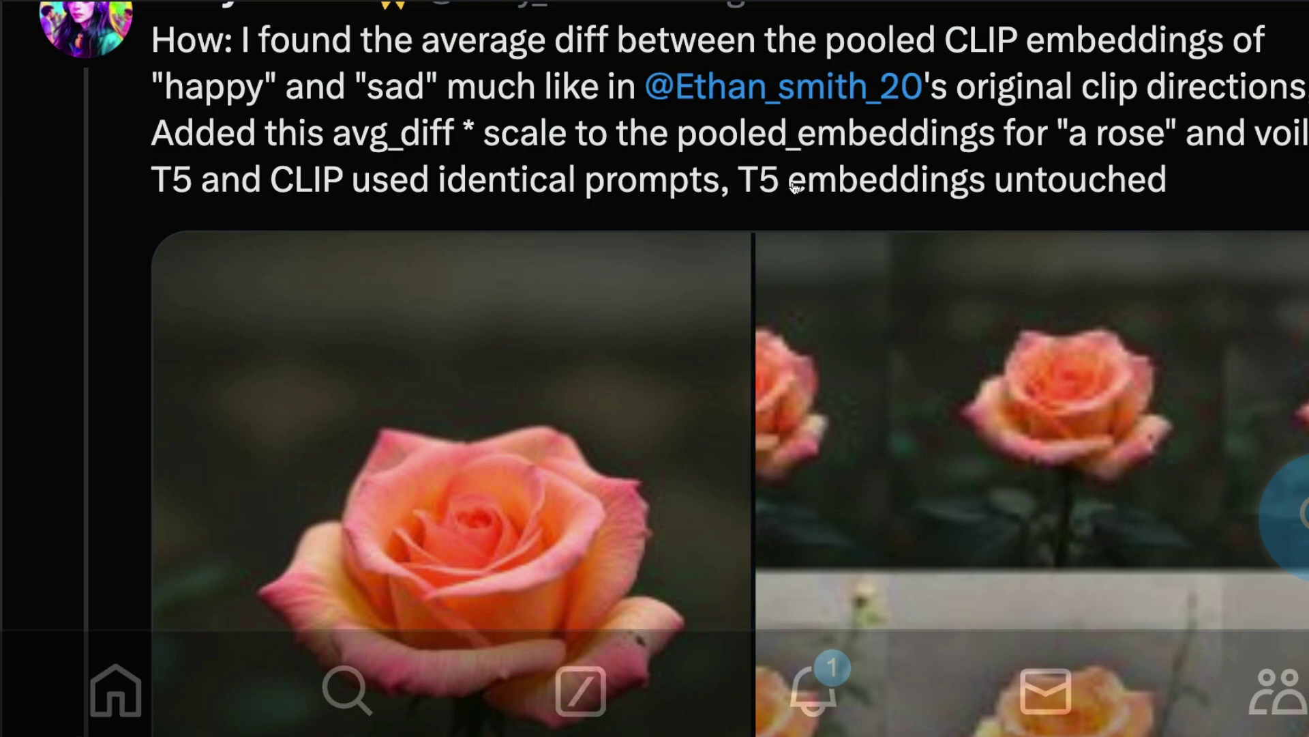
{"action": "scroll", "coordinate": [712, 257], "scroll_direction": "down", "scroll_amount": 10}
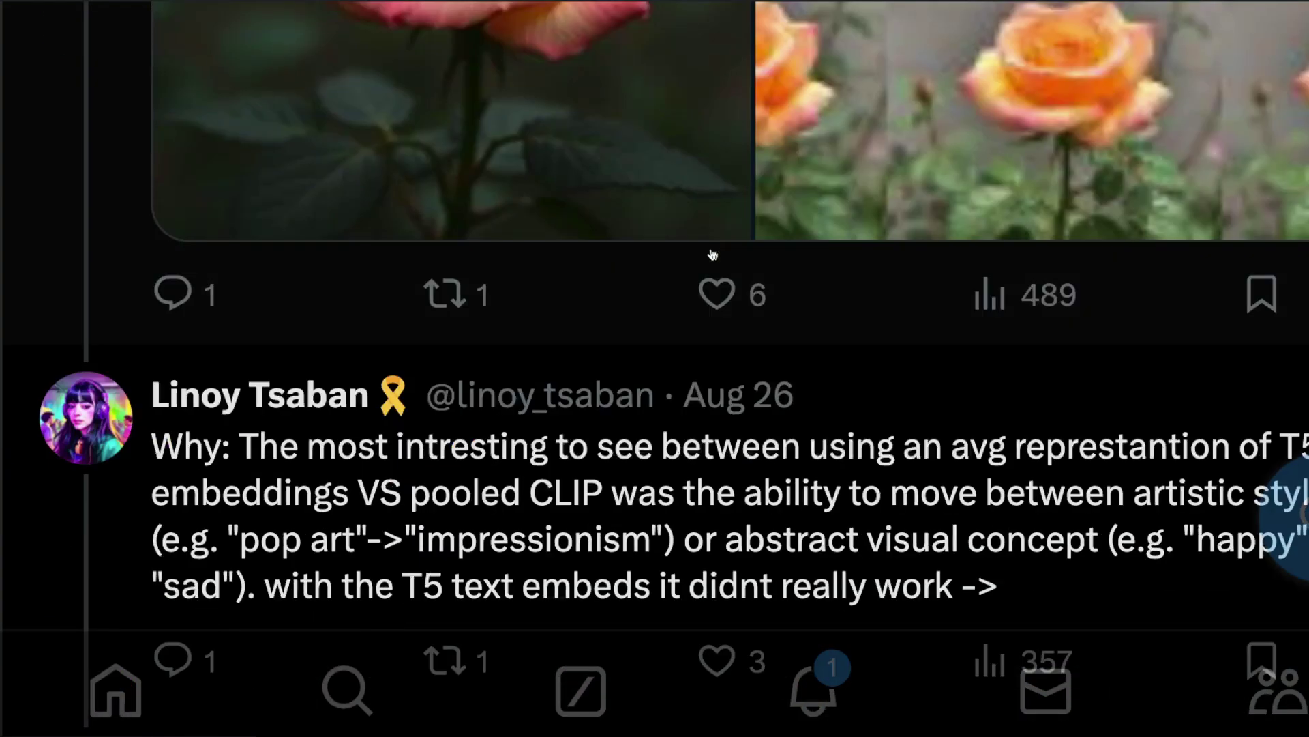
Examine the "Why" reply and its follow-ups comparing T5 embeddings with pooled CLIP for artistic styles and abstract concepts.
{"action": "scroll", "coordinate": [864, 208], "scroll_direction": "down", "scroll_amount": 1}
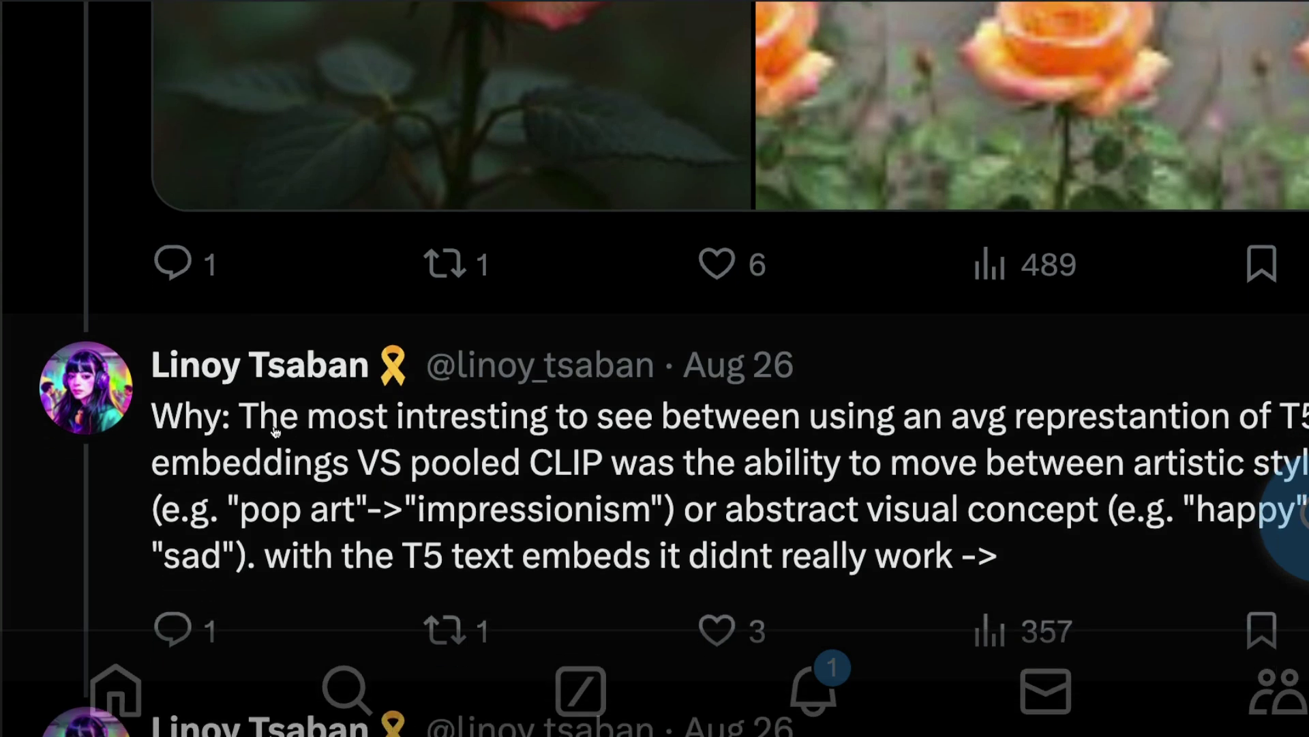
{"action": "scroll", "coordinate": [639, 420], "scroll_direction": "down", "scroll_amount": 1}
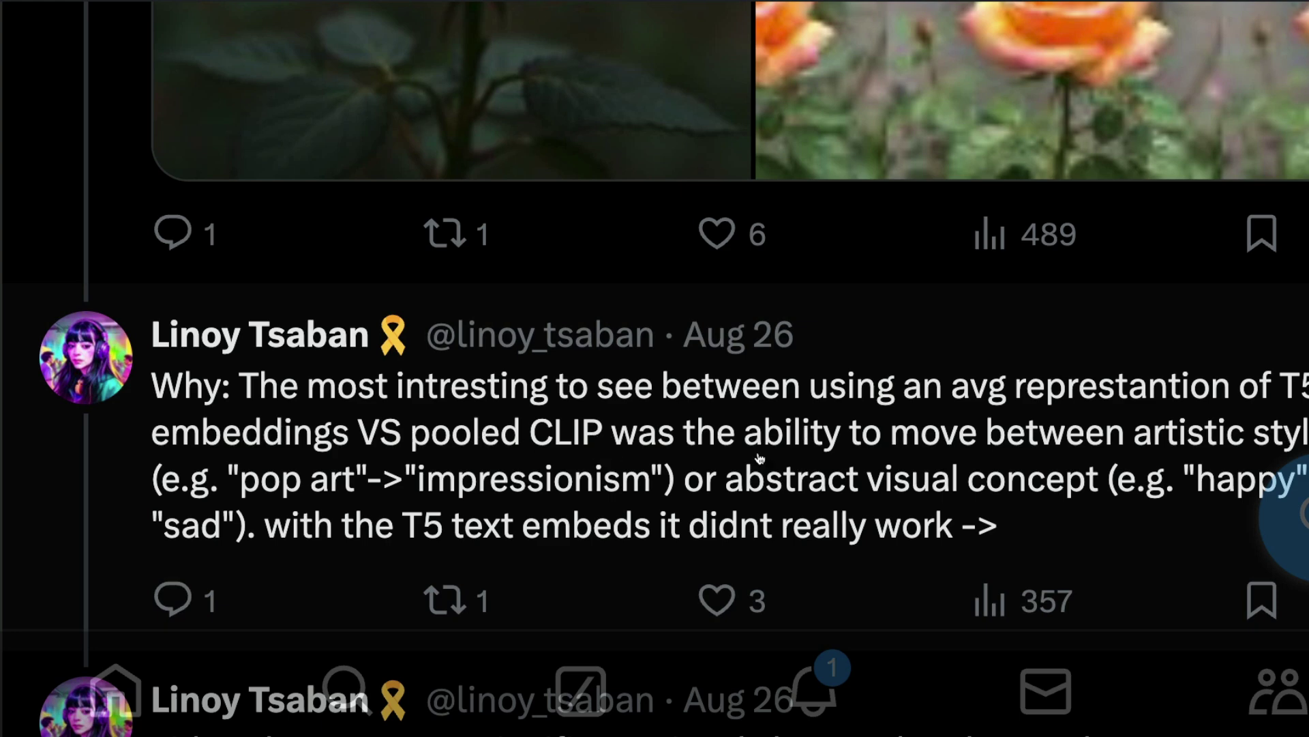
{"action": "scroll", "coordinate": [534, 463], "scroll_direction": "down", "scroll_amount": 1}
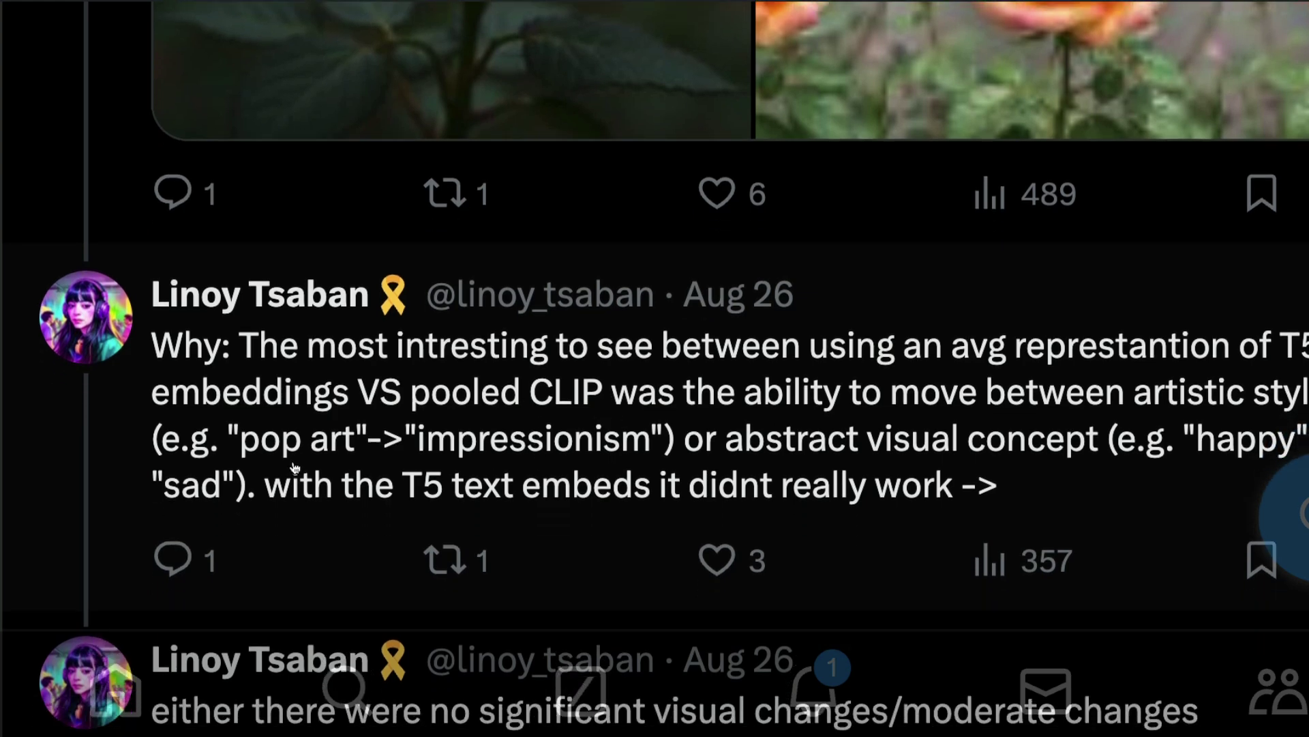
{"action": "scroll", "coordinate": [789, 444], "scroll_direction": "down", "scroll_amount": 1}
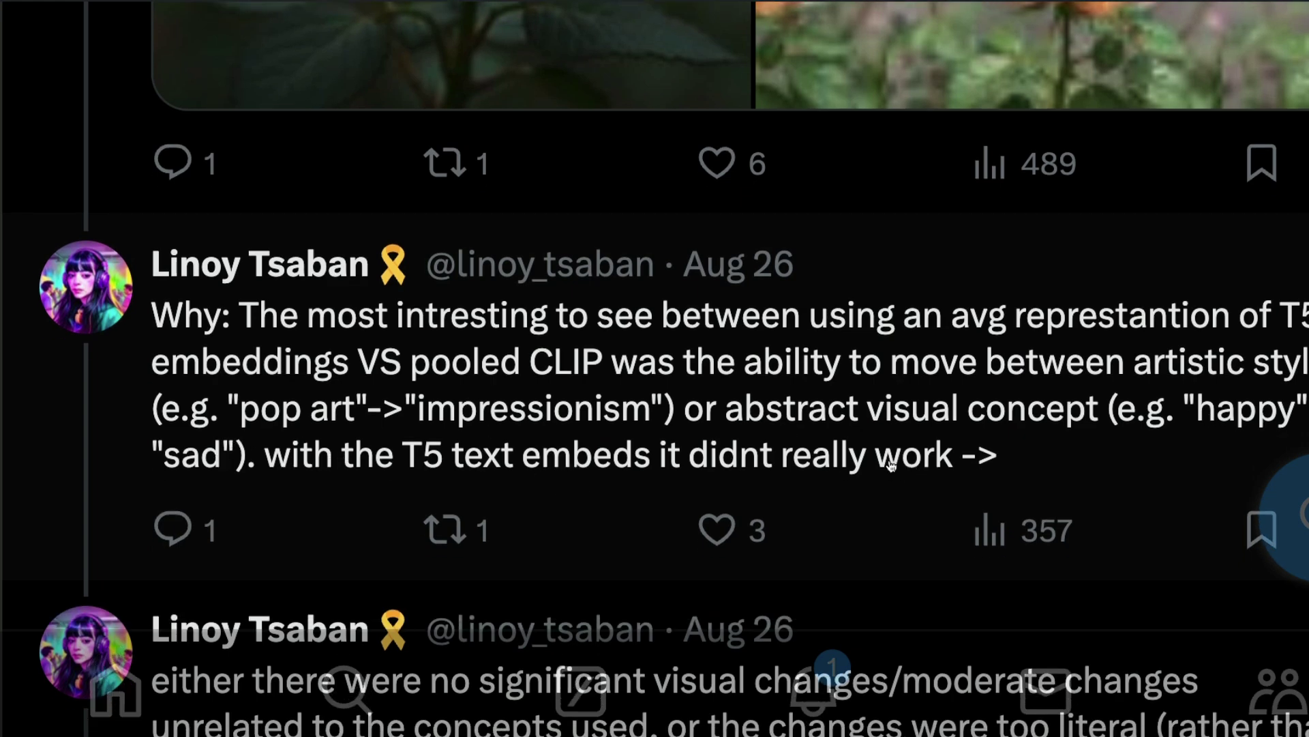
{"action": "scroll", "coordinate": [940, 461], "scroll_direction": "down", "scroll_amount": 4}
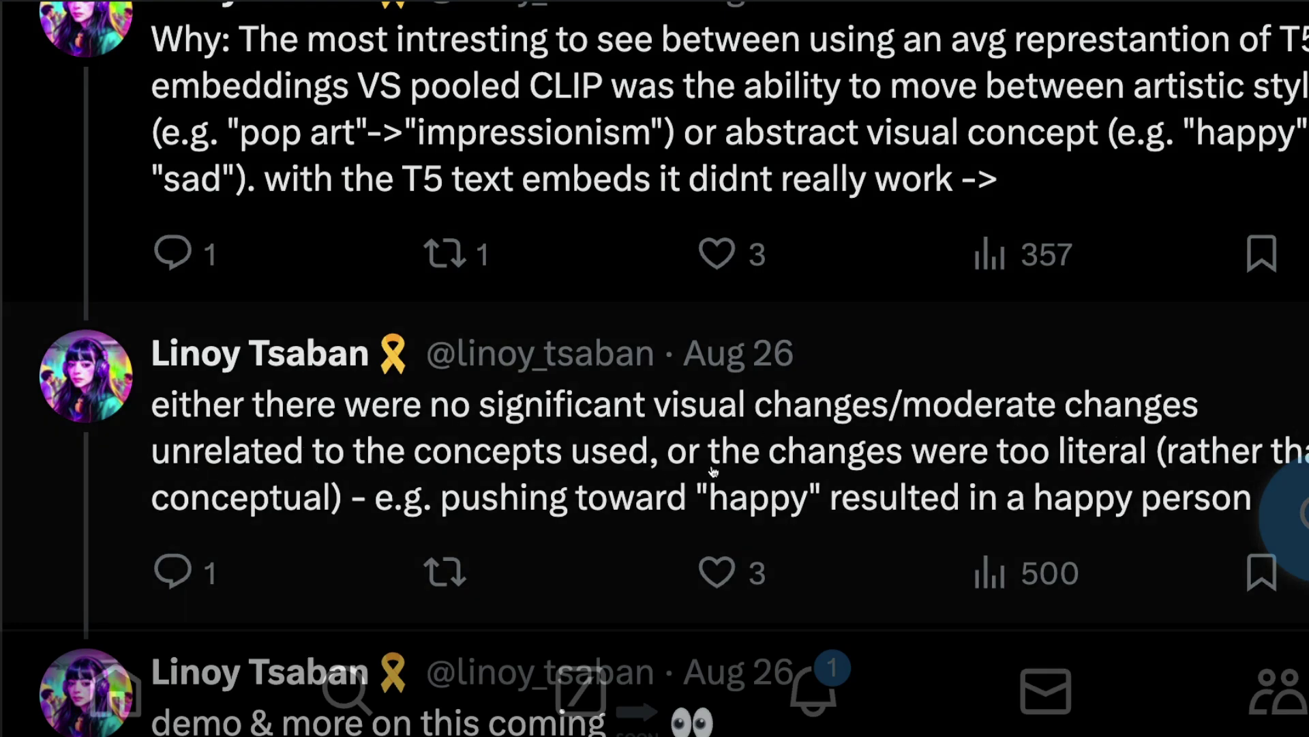
{"action": "scroll", "coordinate": [713, 471], "scroll_direction": "down", "scroll_amount": 1}
{"action": "scroll", "coordinate": [682, 461], "scroll_direction": "down", "scroll_amount": 1}
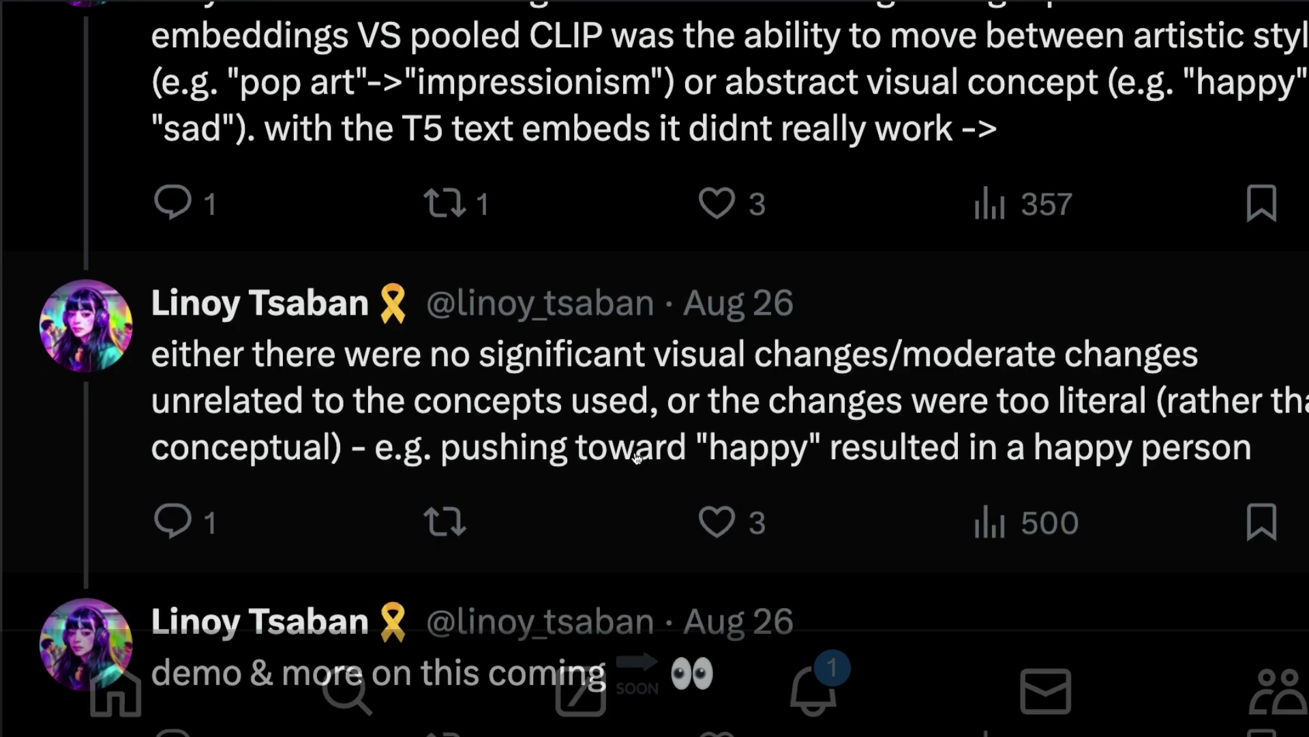
{"action": "scroll", "coordinate": [636, 457], "scroll_direction": "down", "scroll_amount": 2}
{"action": "scroll", "coordinate": [599, 444], "scroll_direction": "up", "scroll_amount": 10}
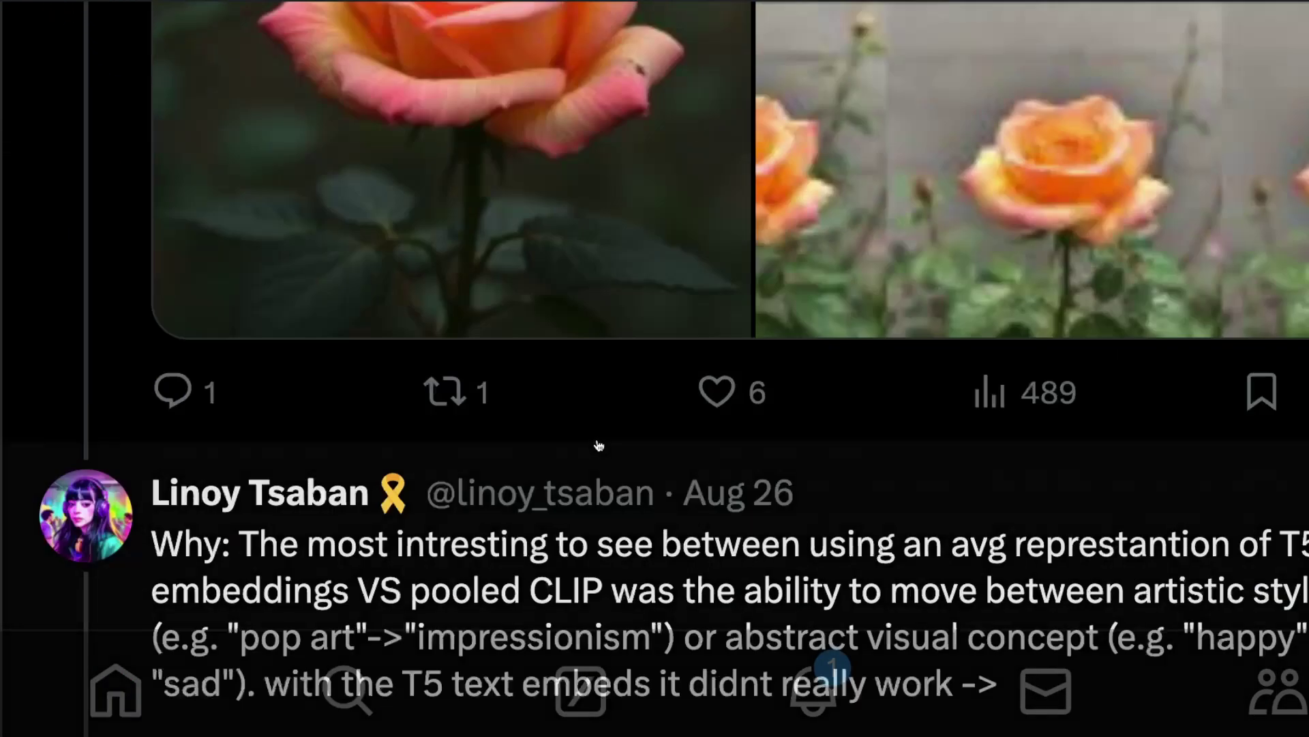
Switch to the "Traversing through CLIP Space, PCA and Latent Directions" article and skim it from the introduction to the conclusion.
{"action": "scroll", "coordinate": [599, 444], "scroll_direction": "up", "scroll_amount": 15}
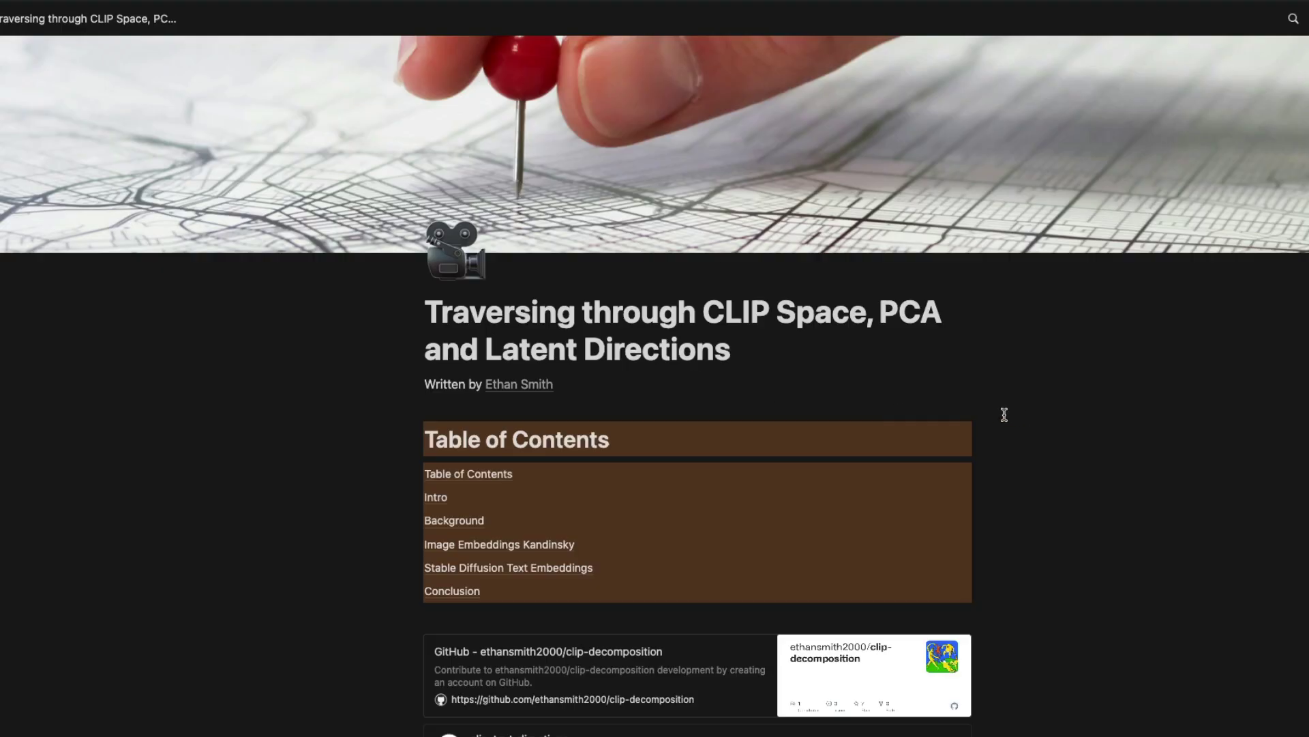
{"action": "scroll", "coordinate": [1058, 415], "scroll_direction": "down", "scroll_amount": 5}
{"action": "scroll", "coordinate": [1058, 416], "scroll_direction": "up", "scroll_amount": 5}
{"action": "scroll", "coordinate": [1058, 412], "scroll_direction": "down", "scroll_amount": 1}
{"action": "scroll", "coordinate": [793, 377], "scroll_direction": "down", "scroll_amount": 8}
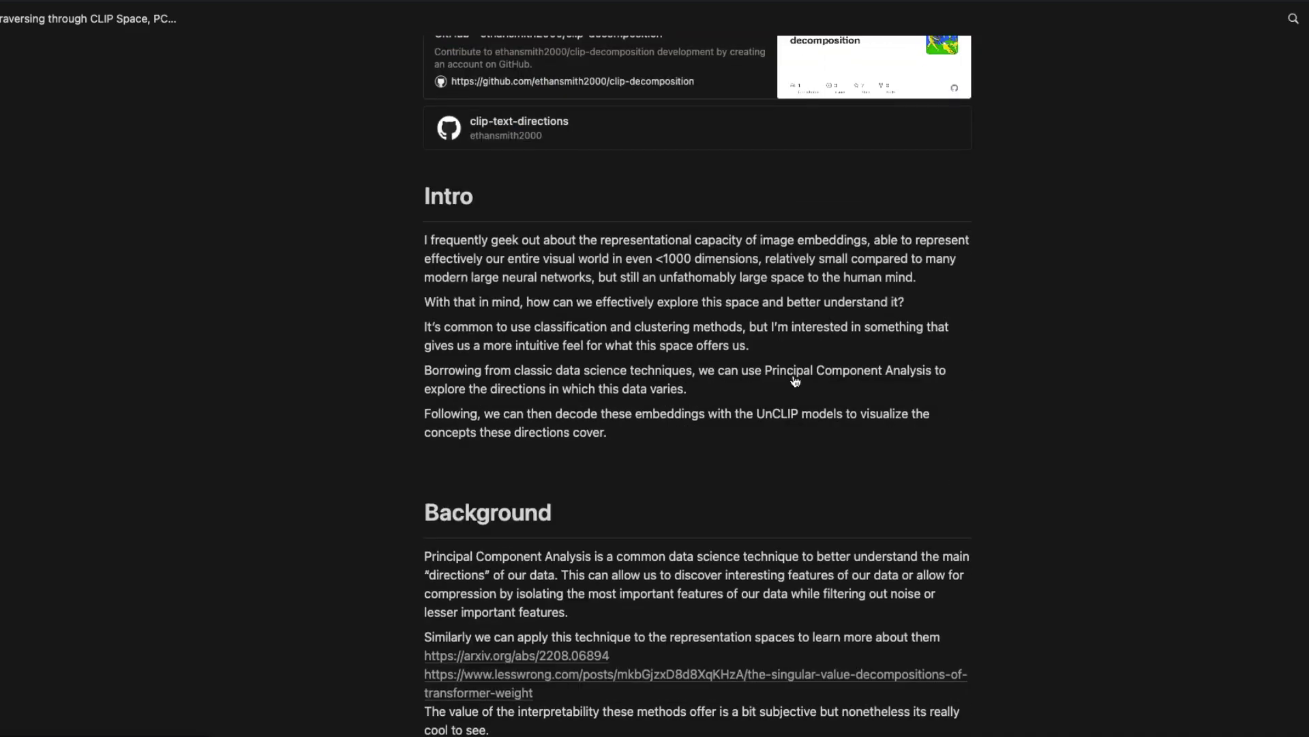
{"action": "scroll", "coordinate": [796, 381], "scroll_direction": "down", "scroll_amount": 15}
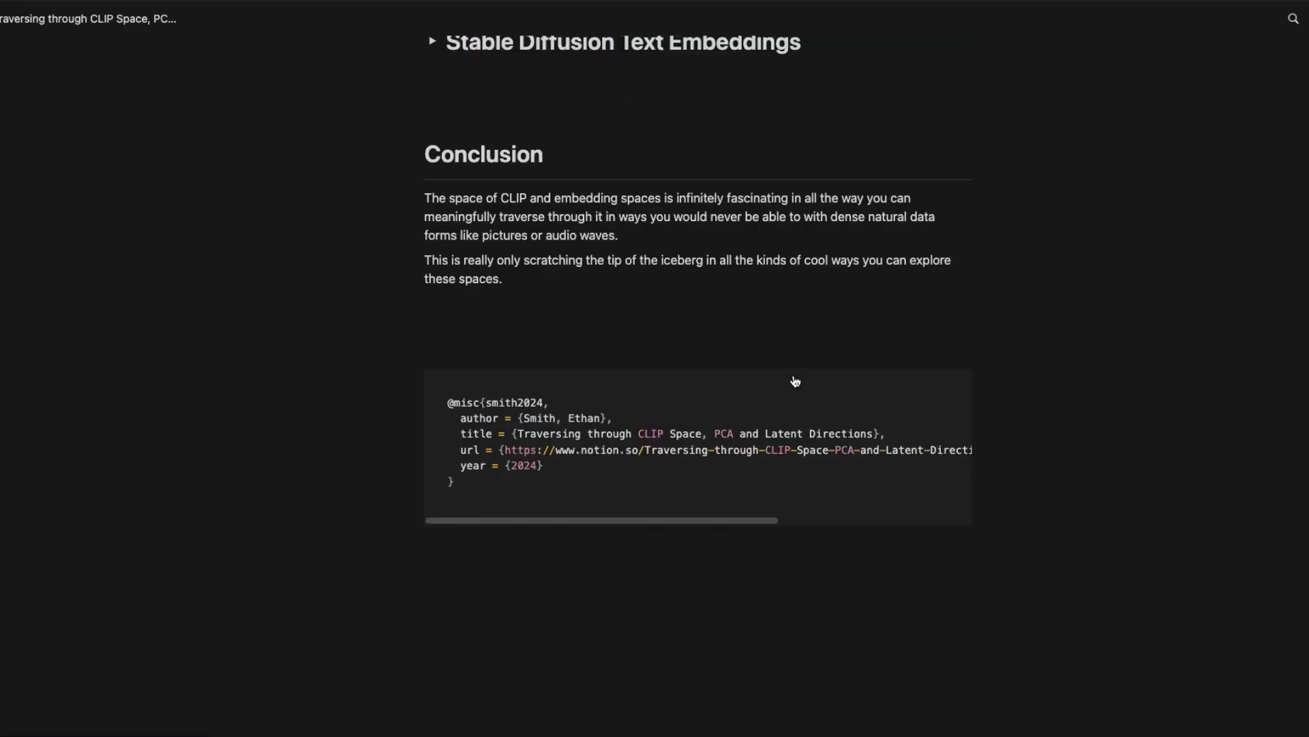
{"action": "scroll", "coordinate": [796, 380], "scroll_direction": "up", "scroll_amount": 20}
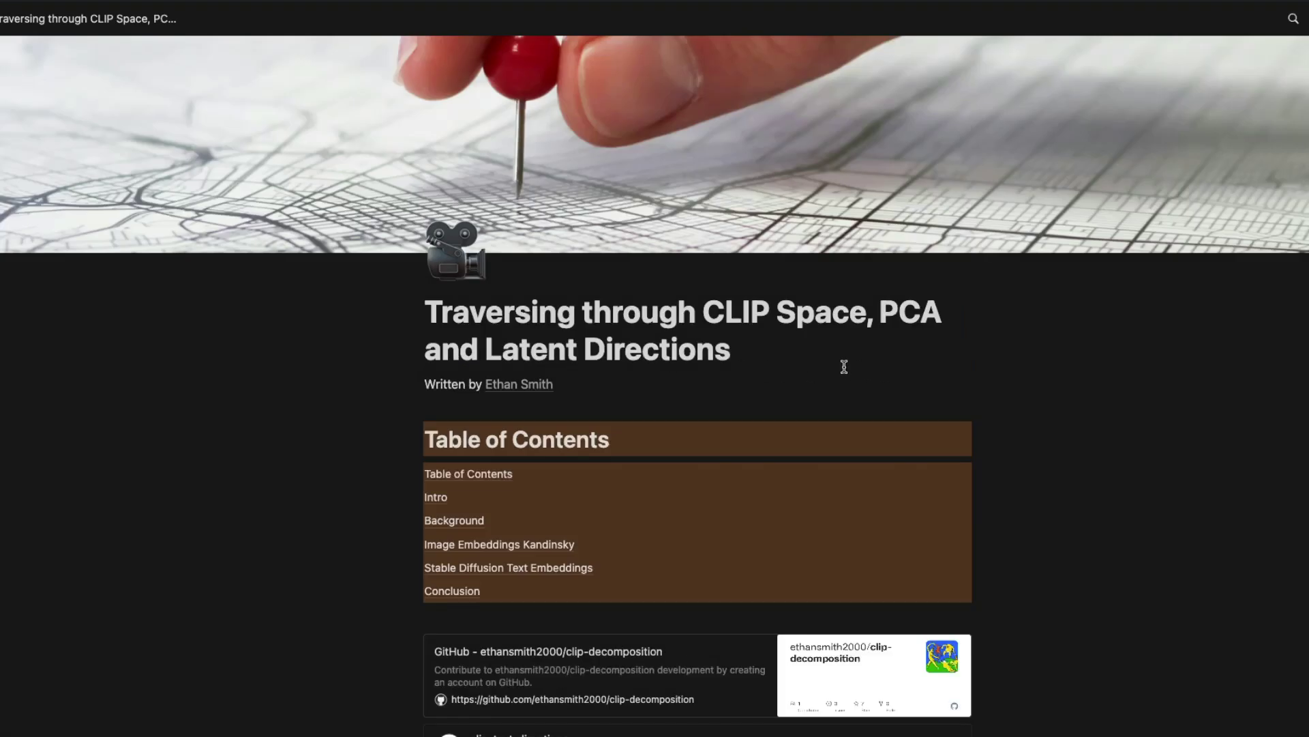
{"action": "scroll", "coordinate": [844, 367], "scroll_direction": "down", "scroll_amount": 3}
{"action": "scroll", "coordinate": [844, 367], "scroll_direction": "up", "scroll_amount": 3}
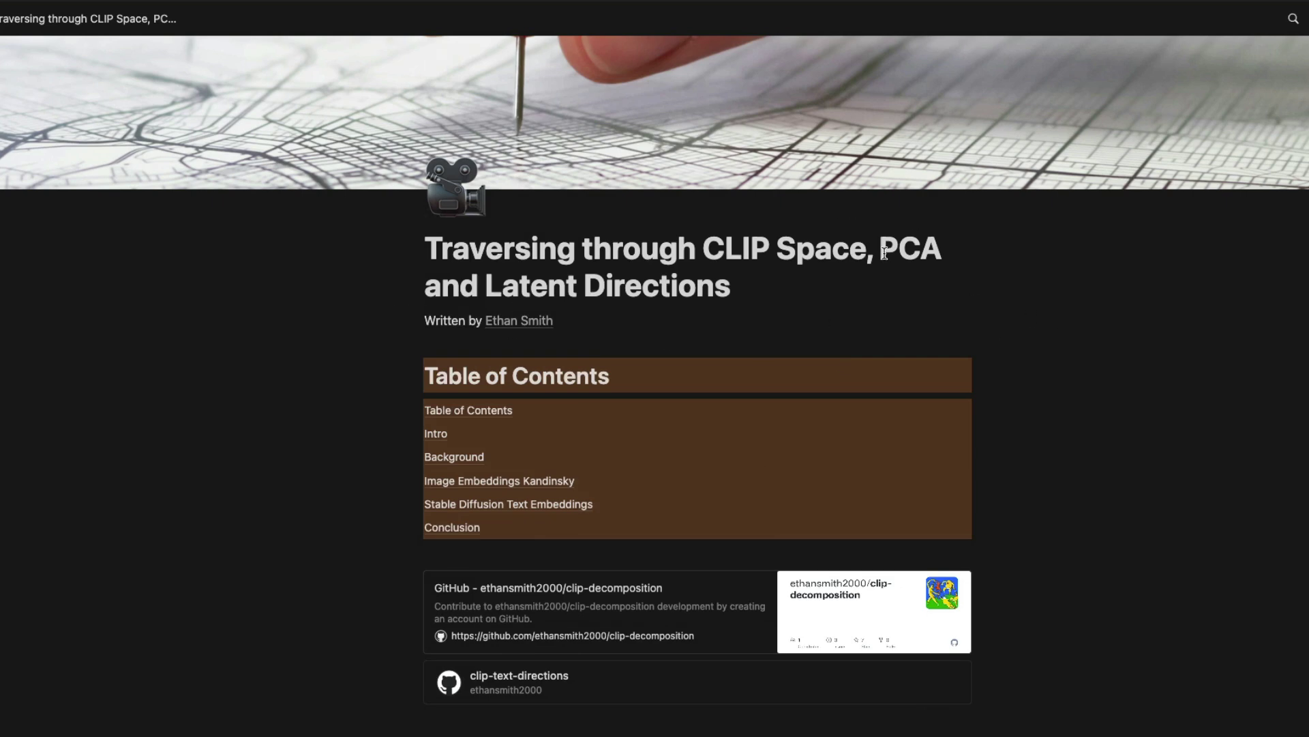
Highlight "PCA" and "Latent Directions" in the article title and continue to the Background section on principal component analysis.
{"action": "left_click_drag", "start_coordinate": [884, 253], "coordinate": [1072, 250]}
{"action": "left_click", "coordinate": [986, 261]}
{"action": "left_click_drag", "start_coordinate": [944, 251], "coordinate": [885, 250]}
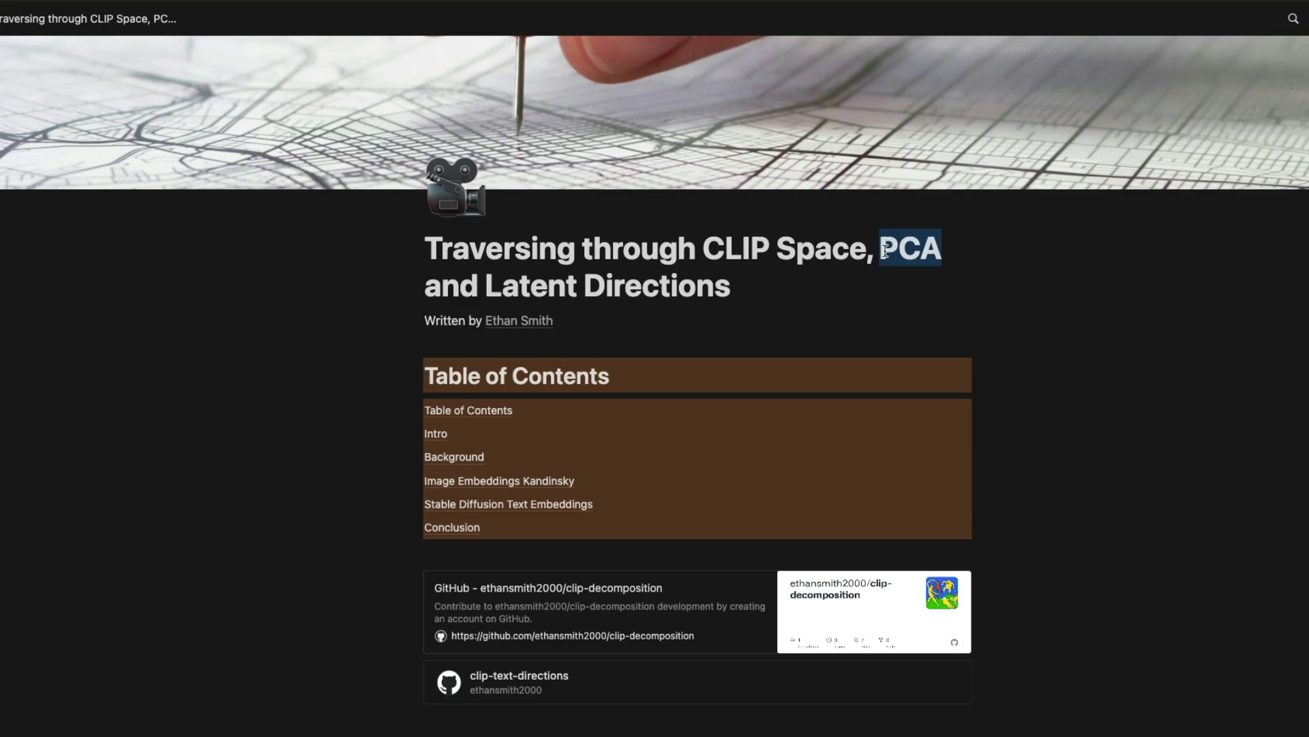
{"action": "left_click_drag", "start_coordinate": [500, 292], "coordinate": [833, 283]}
{"action": "scroll", "coordinate": [833, 284], "scroll_direction": "down", "scroll_amount": 12}
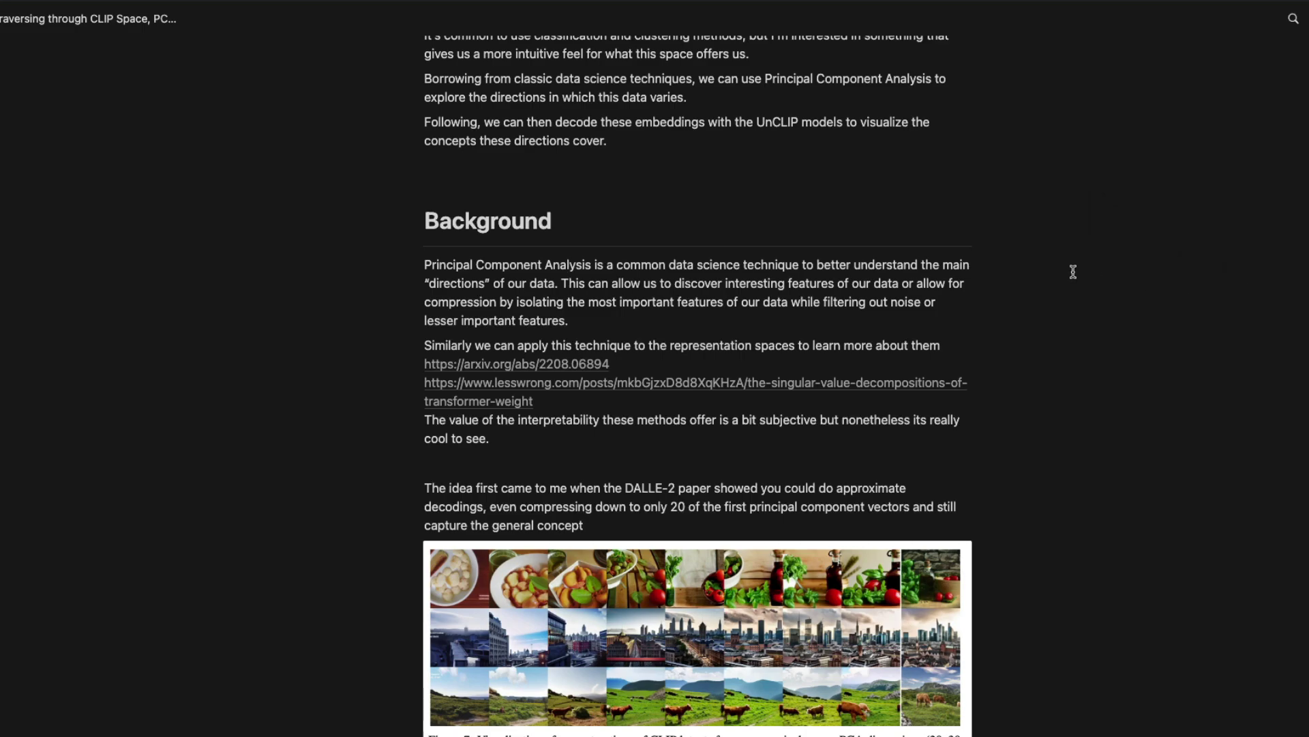
{"action": "scroll", "coordinate": [1141, 278], "scroll_direction": "down", "scroll_amount": 15}
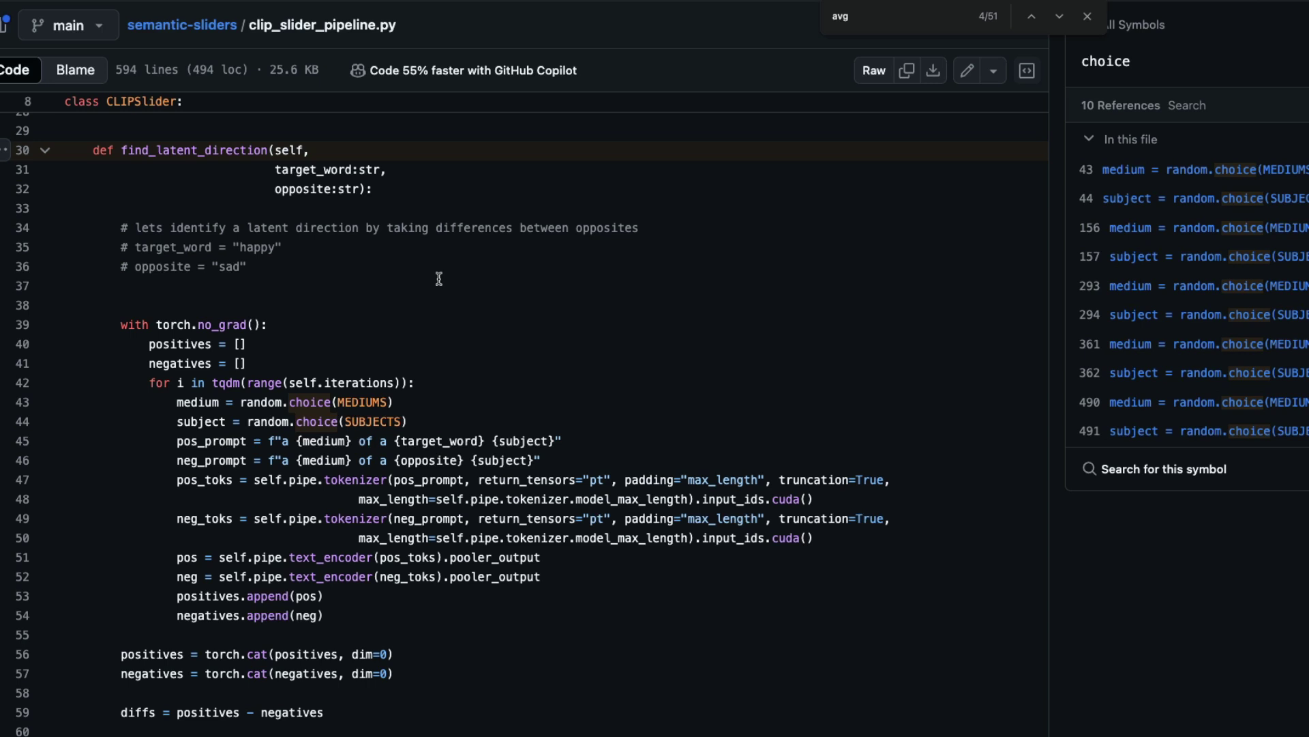
Switch to clip_slider_pipeline.py on GitHub and highlight find_latent_direction's happy/sad example comments and its target_word parameter.
{"action": "scroll", "coordinate": [440, 277], "scroll_direction": "up", "scroll_amount": 1}
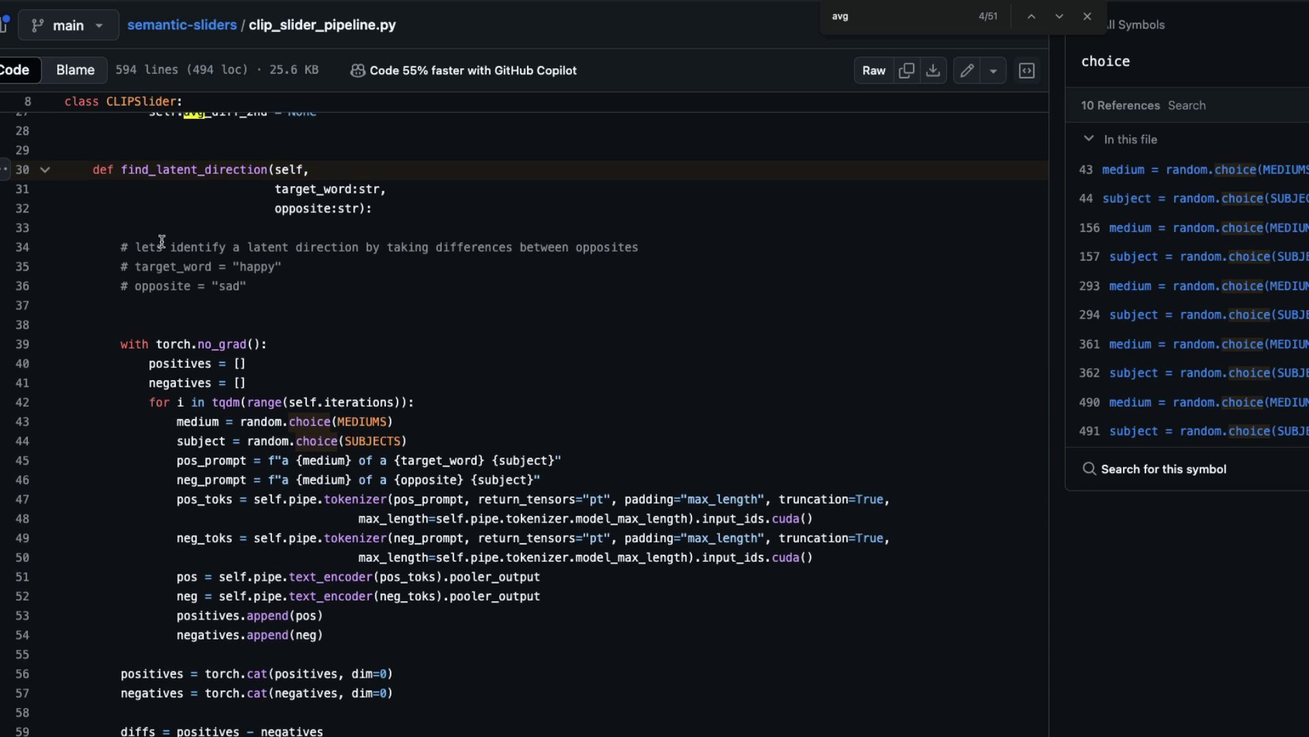
{"action": "triple_click", "coordinate": [164, 274]}
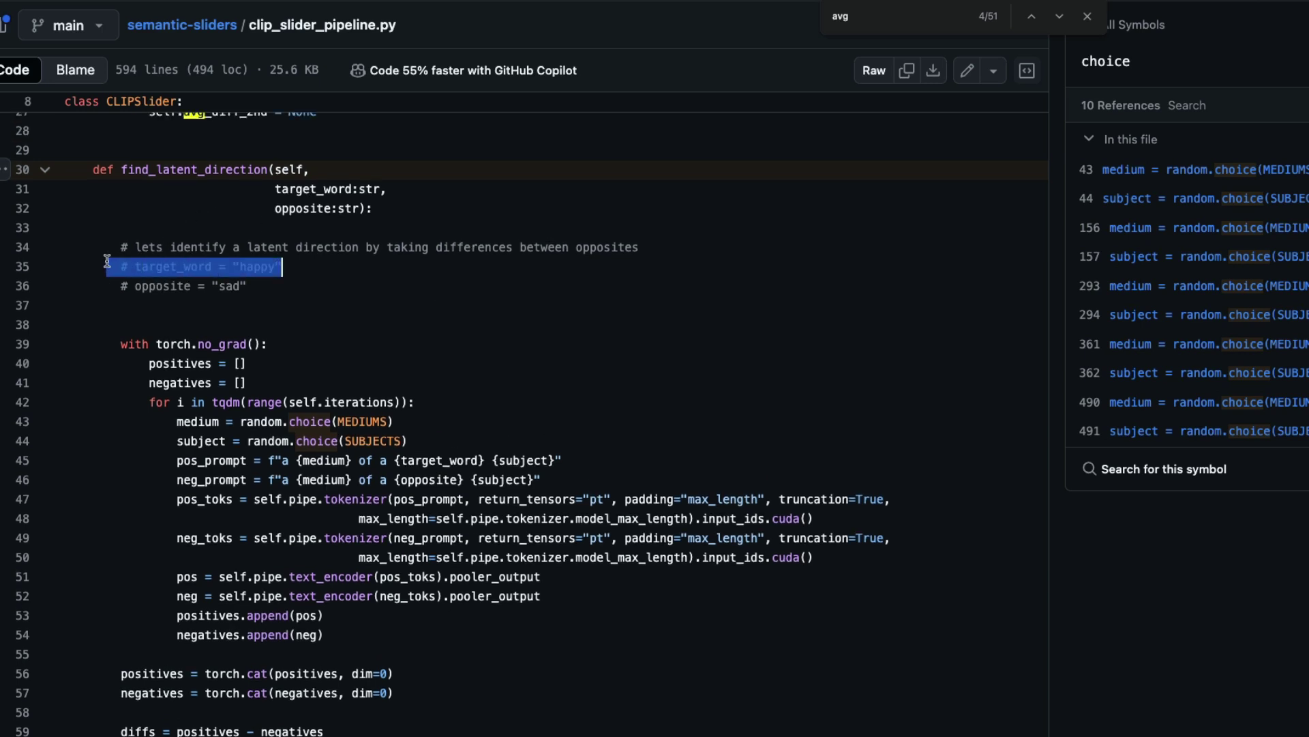
{"action": "left_click", "coordinate": [170, 277]}
{"action": "left_click", "coordinate": [305, 287]}
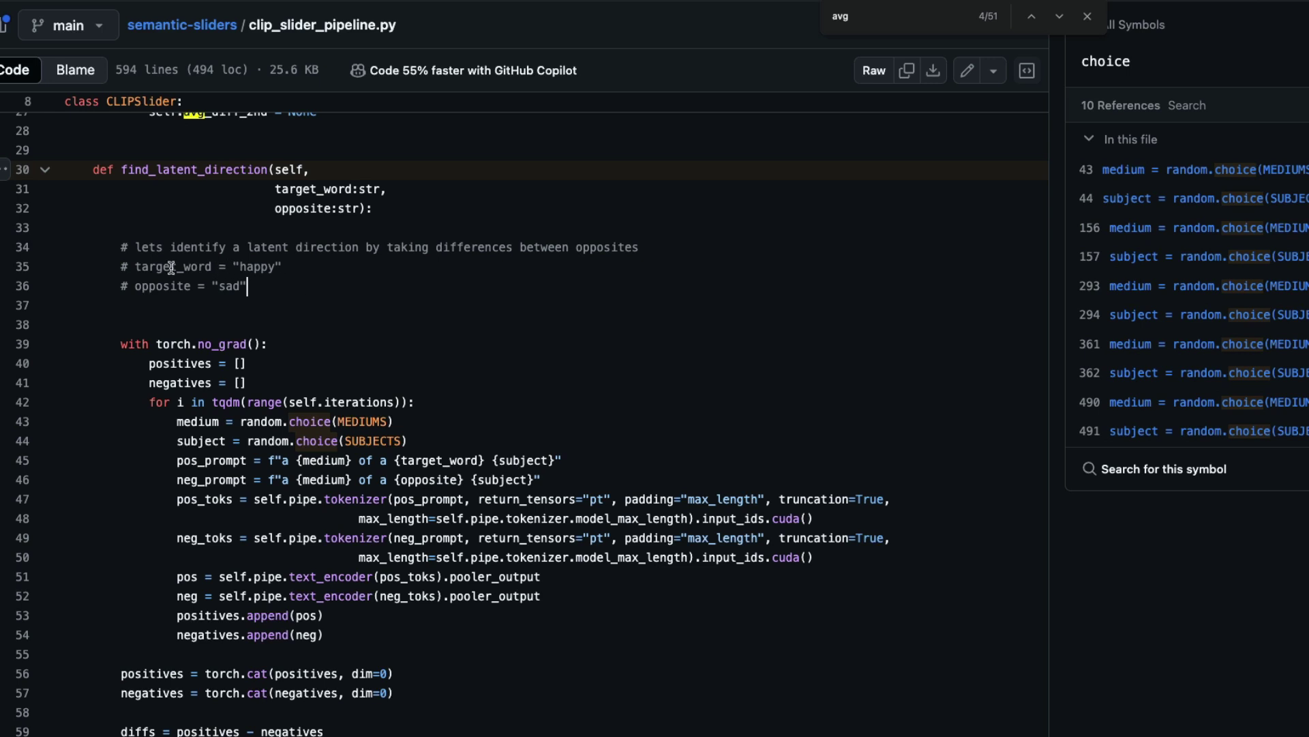
{"action": "double_click", "coordinate": [223, 285]}
{"action": "left_click", "coordinate": [322, 284]}
{"action": "left_click_drag", "start_coordinate": [276, 194], "coordinate": [439, 195]}
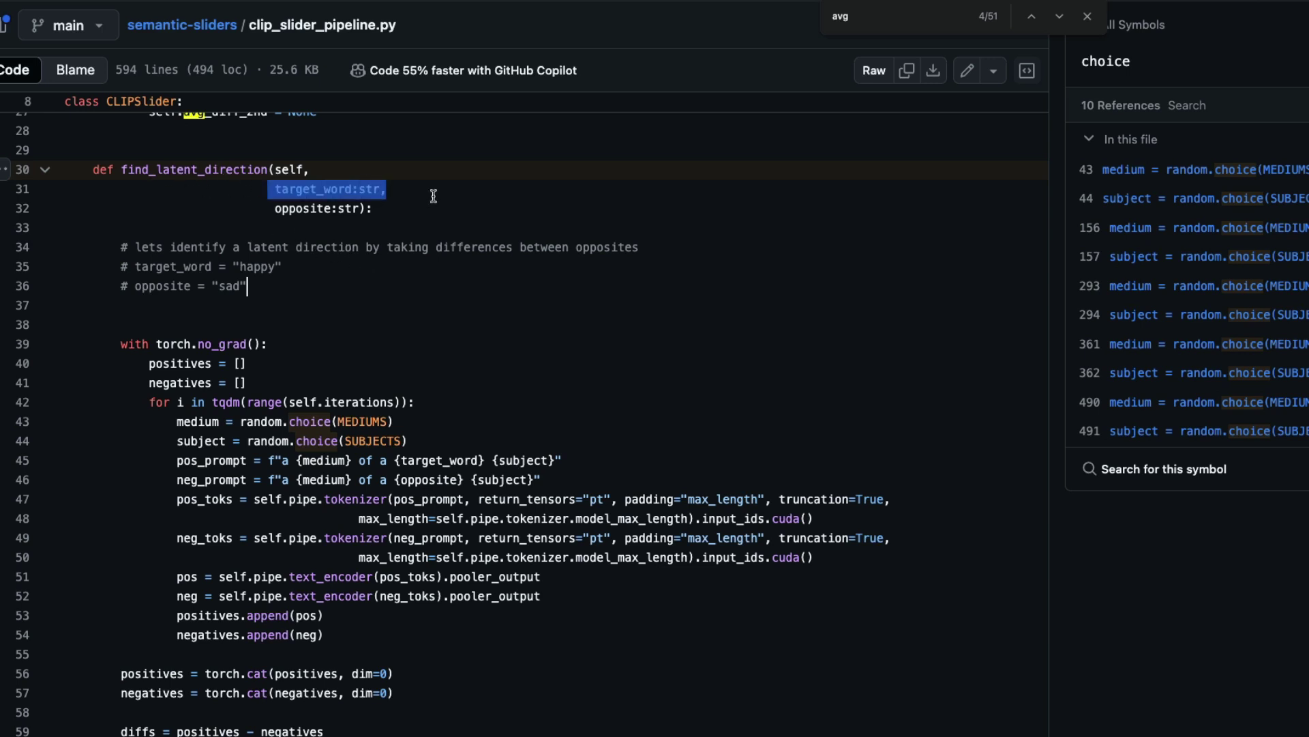
{"action": "left_click", "coordinate": [452, 212]}
Examine how find_latent_direction concatenates the positives and negatives and averages their differences.
{"action": "scroll", "coordinate": [434, 247], "scroll_direction": "down", "scroll_amount": 1}
{"action": "scroll", "coordinate": [435, 246], "scroll_direction": "down", "scroll_amount": 2}
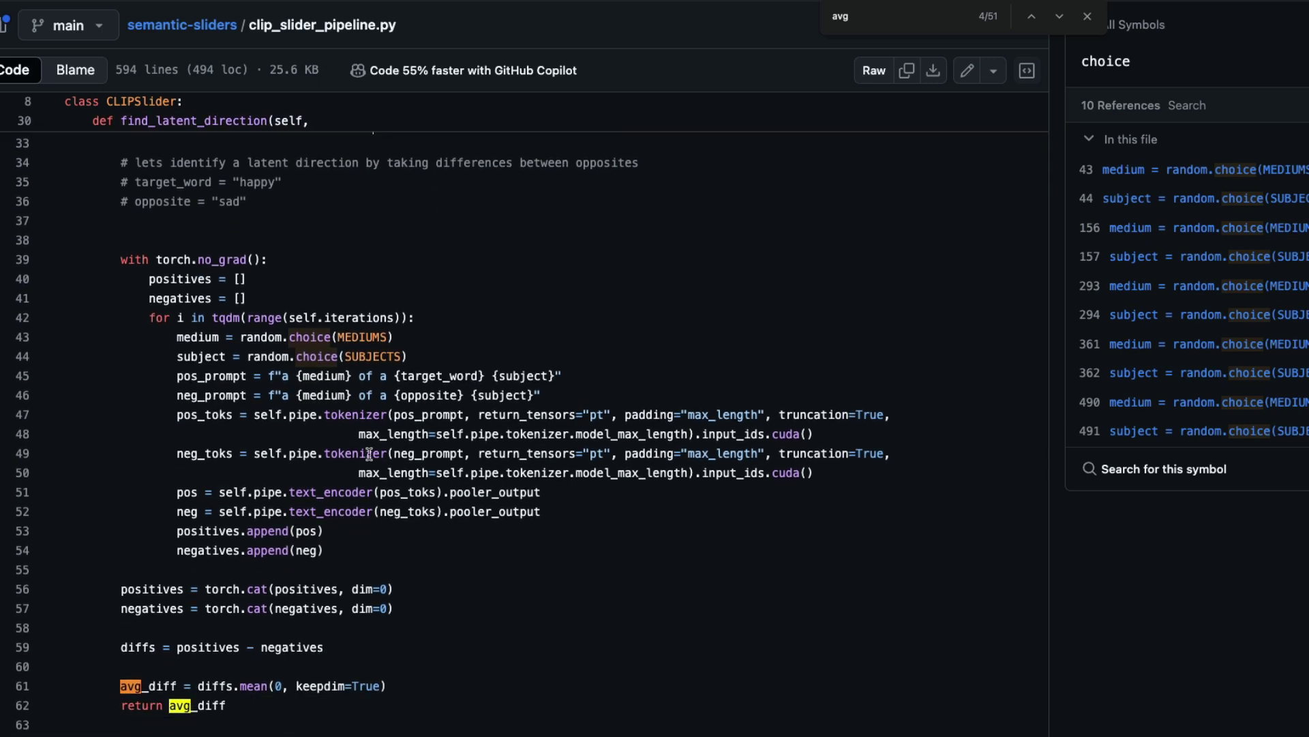
{"action": "left_click_drag", "start_coordinate": [114, 588], "coordinate": [452, 598]}
{"action": "left_click", "coordinate": [345, 608]}
{"action": "left_click", "coordinate": [415, 655]}
{"action": "scroll", "coordinate": [126, 587], "scroll_direction": "down", "scroll_amount": 3}
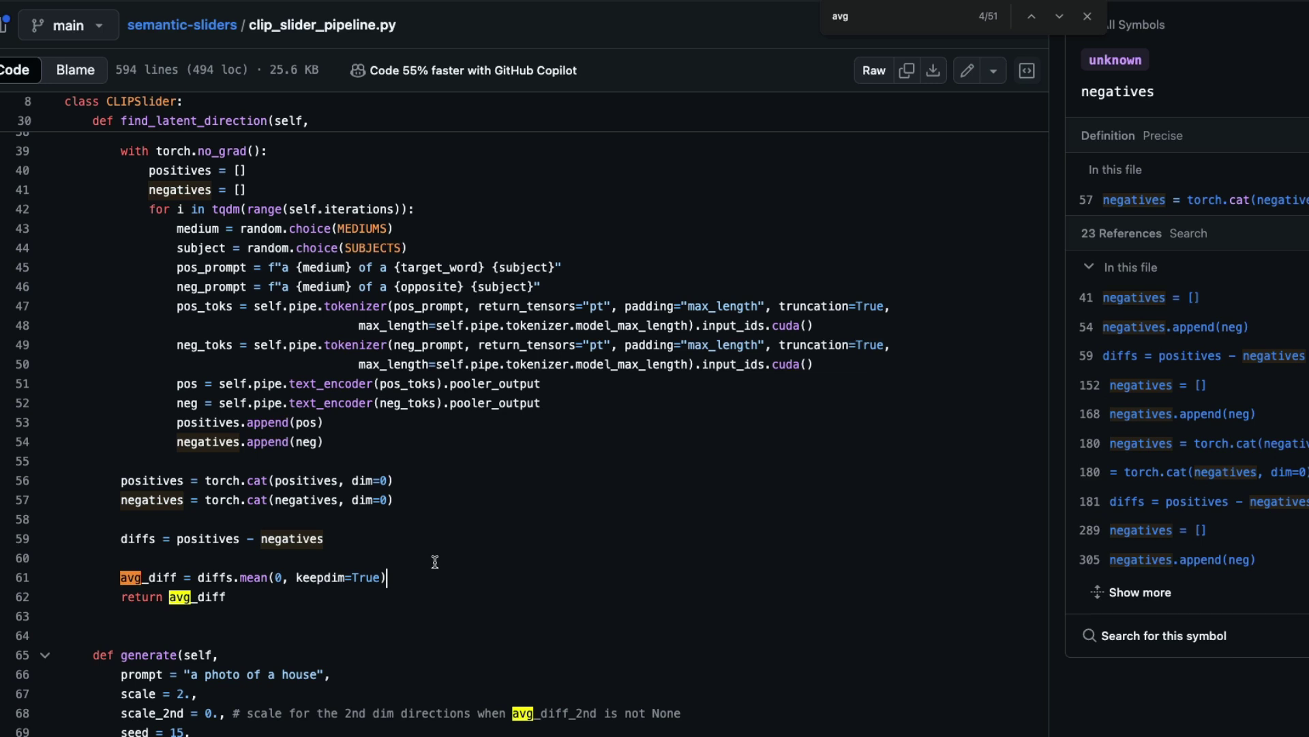
Examine the generate function's parameters, highlighting scale_2nd and its comment about second-dimension directions.
{"action": "scroll", "coordinate": [163, 549], "scroll_direction": "down", "scroll_amount": 4}
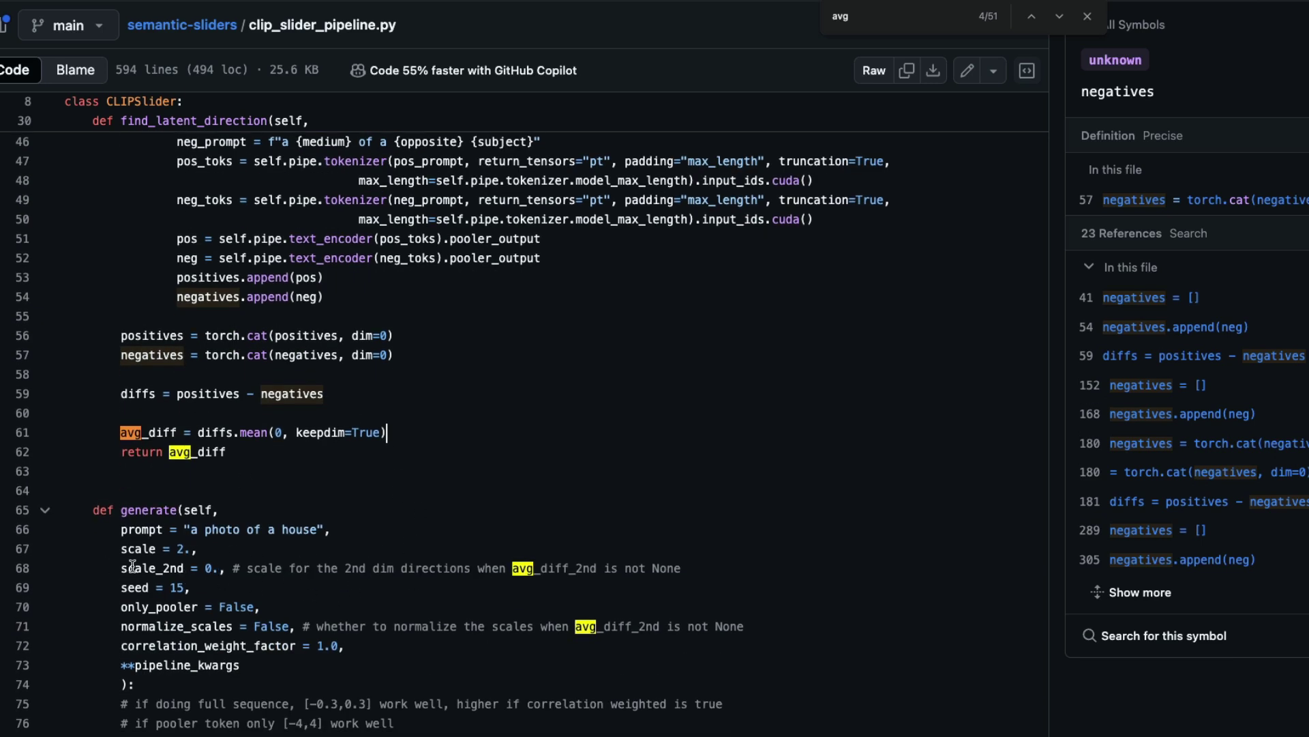
{"action": "left_click_drag", "start_coordinate": [133, 568], "coordinate": [373, 569]}
{"action": "left_click", "coordinate": [373, 568]}
{"action": "left_click_drag", "start_coordinate": [252, 568], "coordinate": [435, 570]}
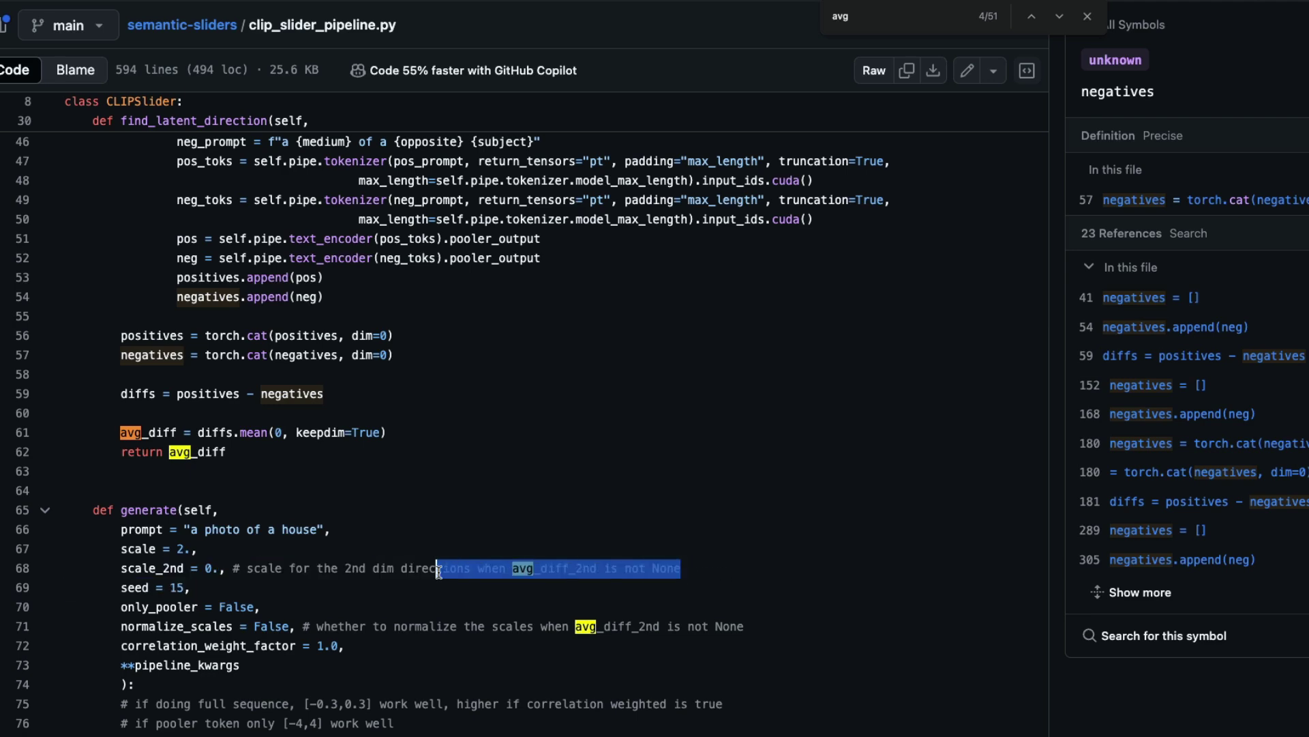
{"action": "left_click", "coordinate": [435, 569]}
{"action": "left_click", "coordinate": [789, 571]}
{"action": "scroll", "coordinate": [750, 579], "scroll_direction": "down", "scroll_amount": 11}
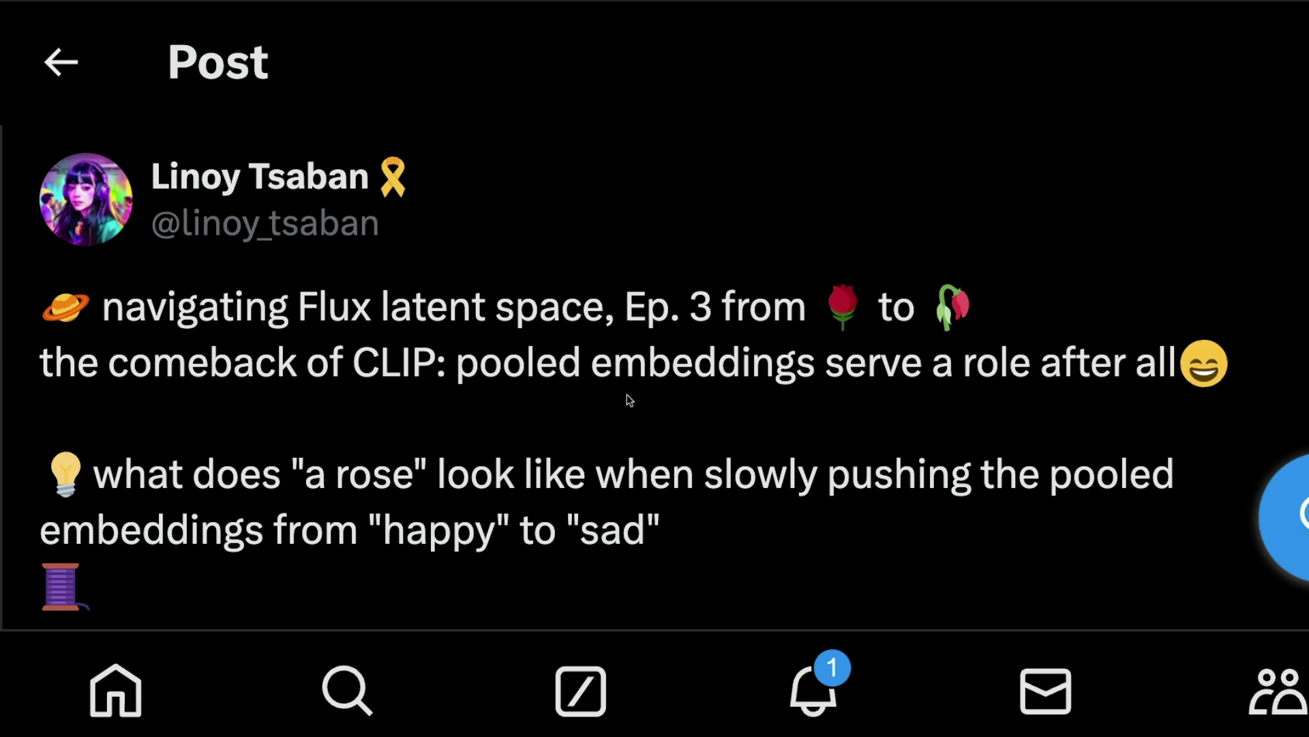
Revisit the X thread's rose comparison images and return to the Latent Navigation demo page.
{"action": "scroll", "coordinate": [630, 400], "scroll_direction": "down", "scroll_amount": 15}
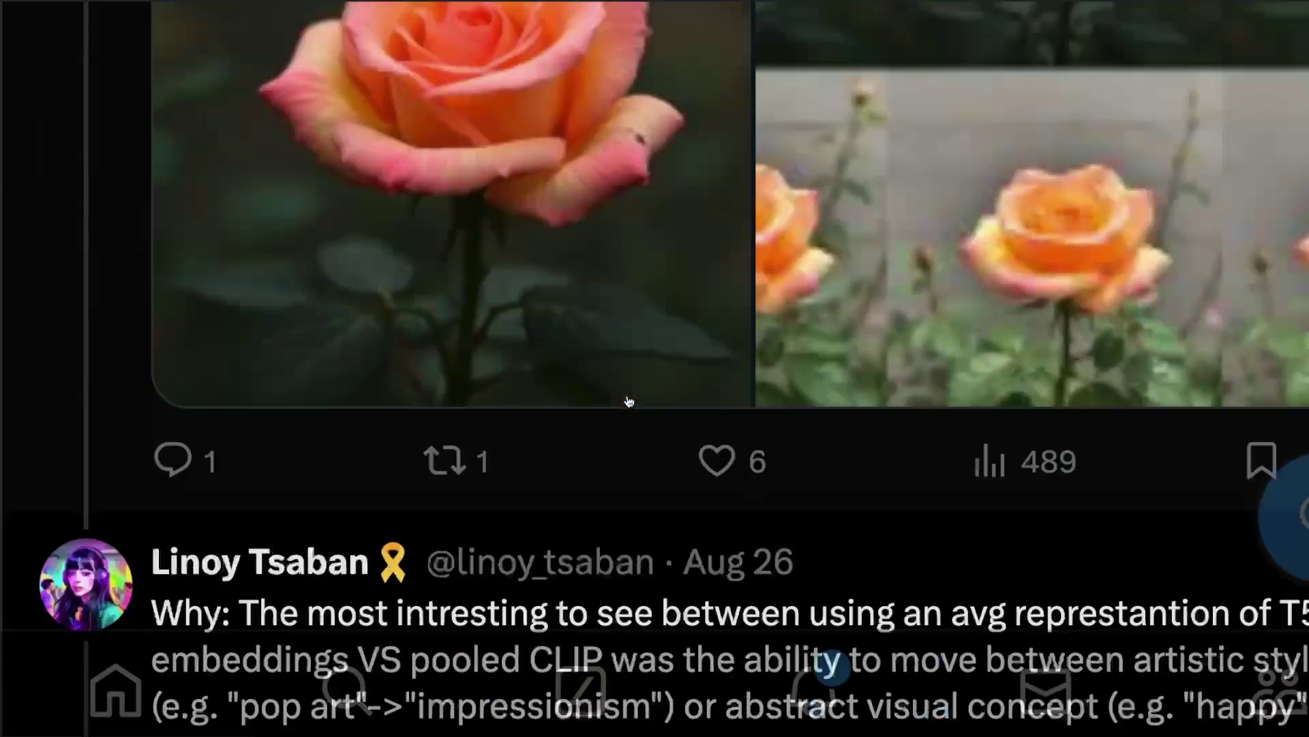
{"action": "scroll", "coordinate": [629, 401], "scroll_direction": "down", "scroll_amount": 4}
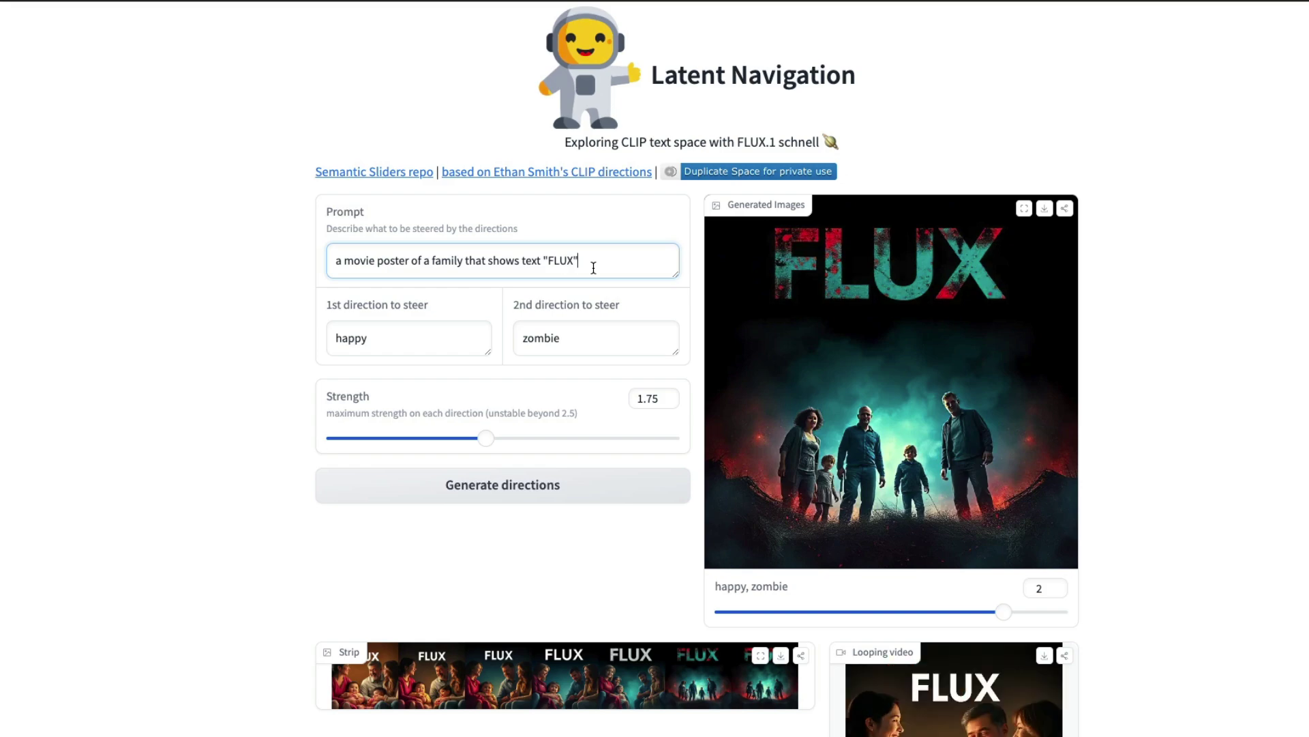
{"action": "scroll", "coordinate": [963, 390], "scroll_direction": "down", "scroll_amount": 5}
{"action": "scroll", "coordinate": [897, 391], "scroll_direction": "up", "scroll_amount": 7}
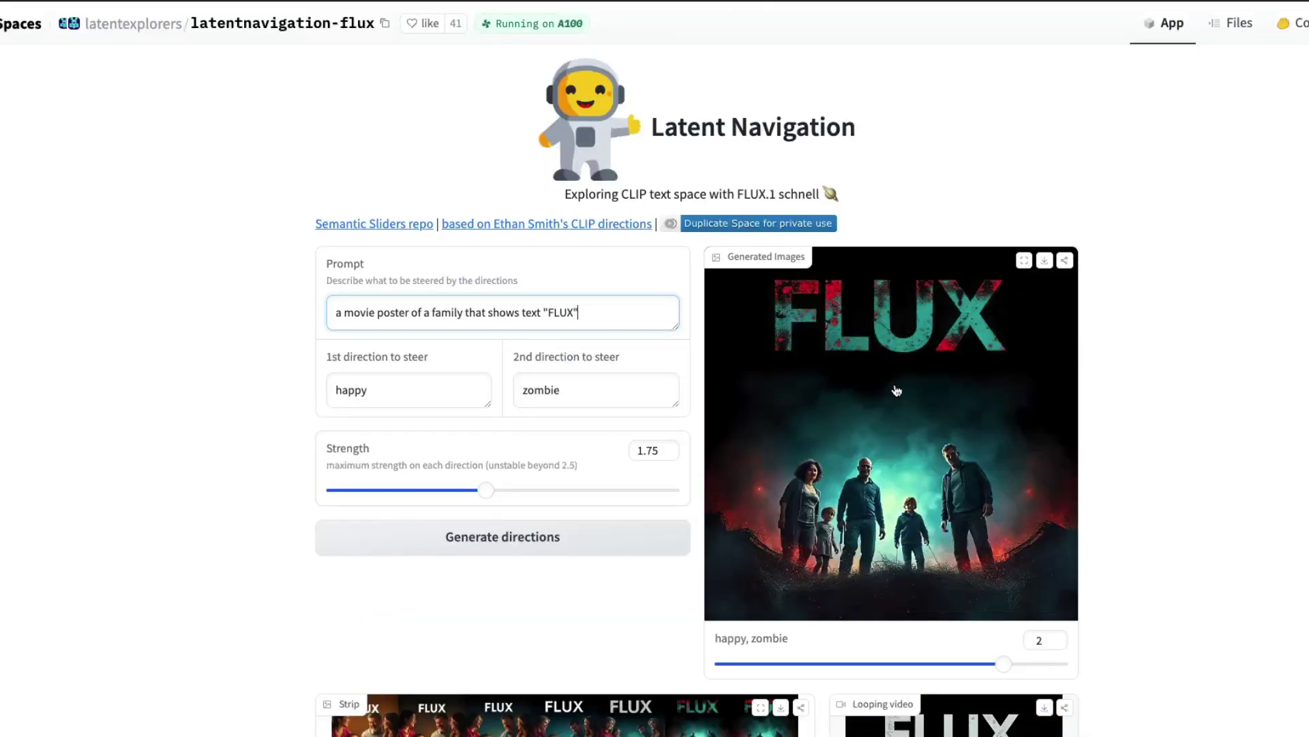
Load the "a dog in the park" example with directions winter and summer at strength 1.5 and generate its directions.
{"action": "triple_click", "coordinate": [486, 313]}
{"action": "scroll", "coordinate": [485, 312], "scroll_direction": "down", "scroll_amount": 10}
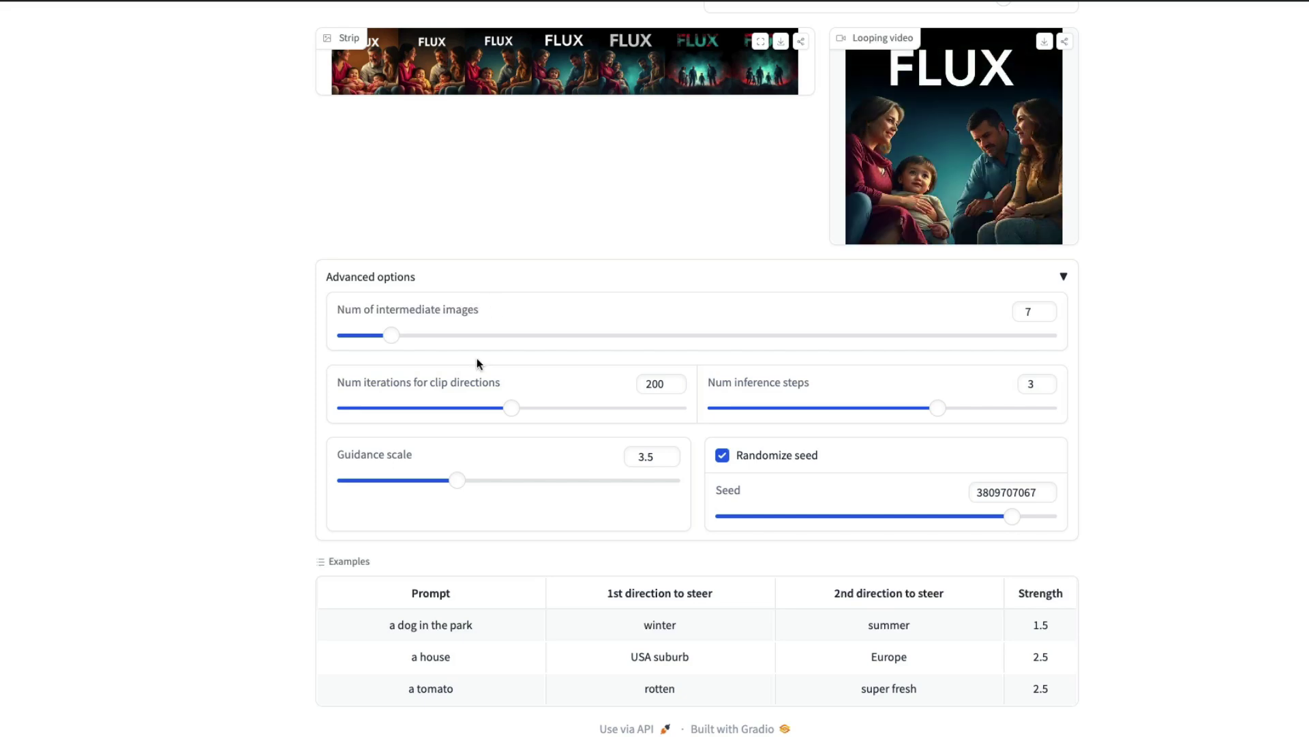
{"action": "left_click", "coordinate": [463, 633]}
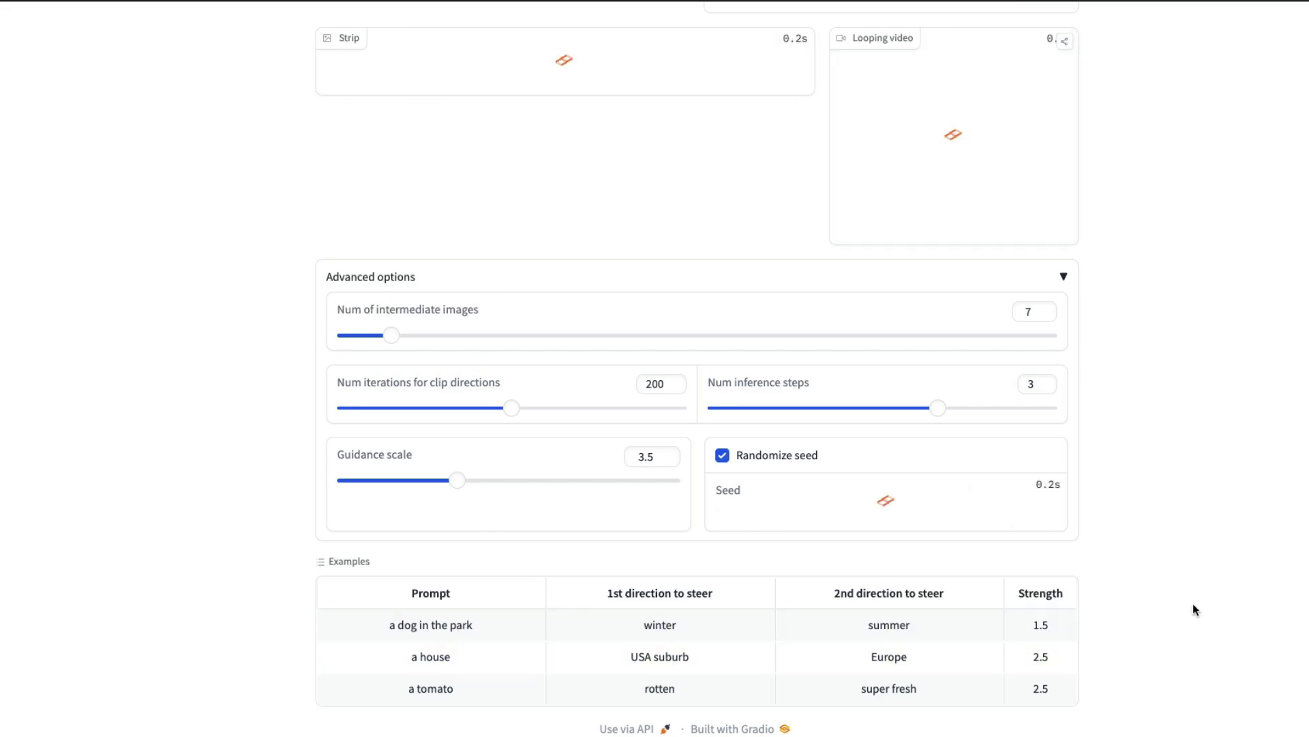
{"action": "scroll", "coordinate": [859, 592], "scroll_direction": "up", "scroll_amount": 10}
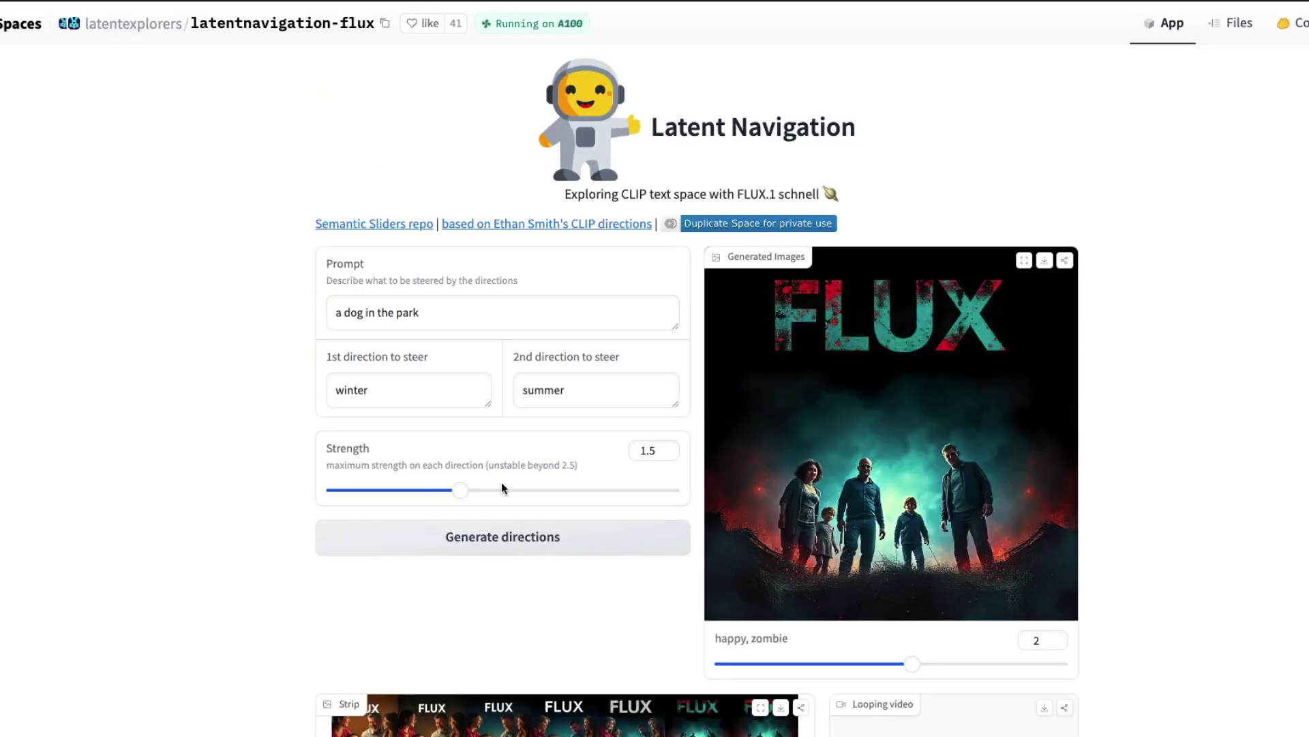
{"action": "left_click", "coordinate": [519, 535]}
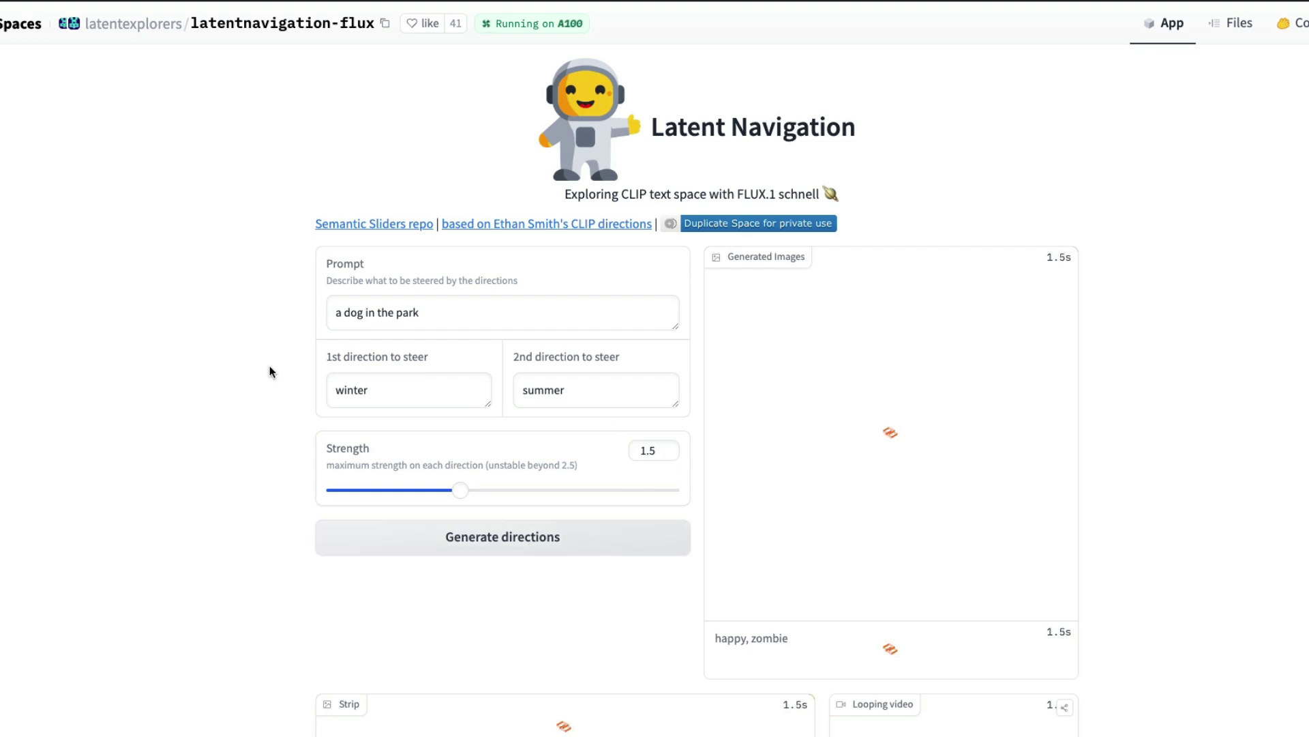
Highlight the dog prompt and set the generated images' winter, summer slider to -3.
{"action": "left_click_drag", "start_coordinate": [450, 316], "coordinate": [196, 313]}
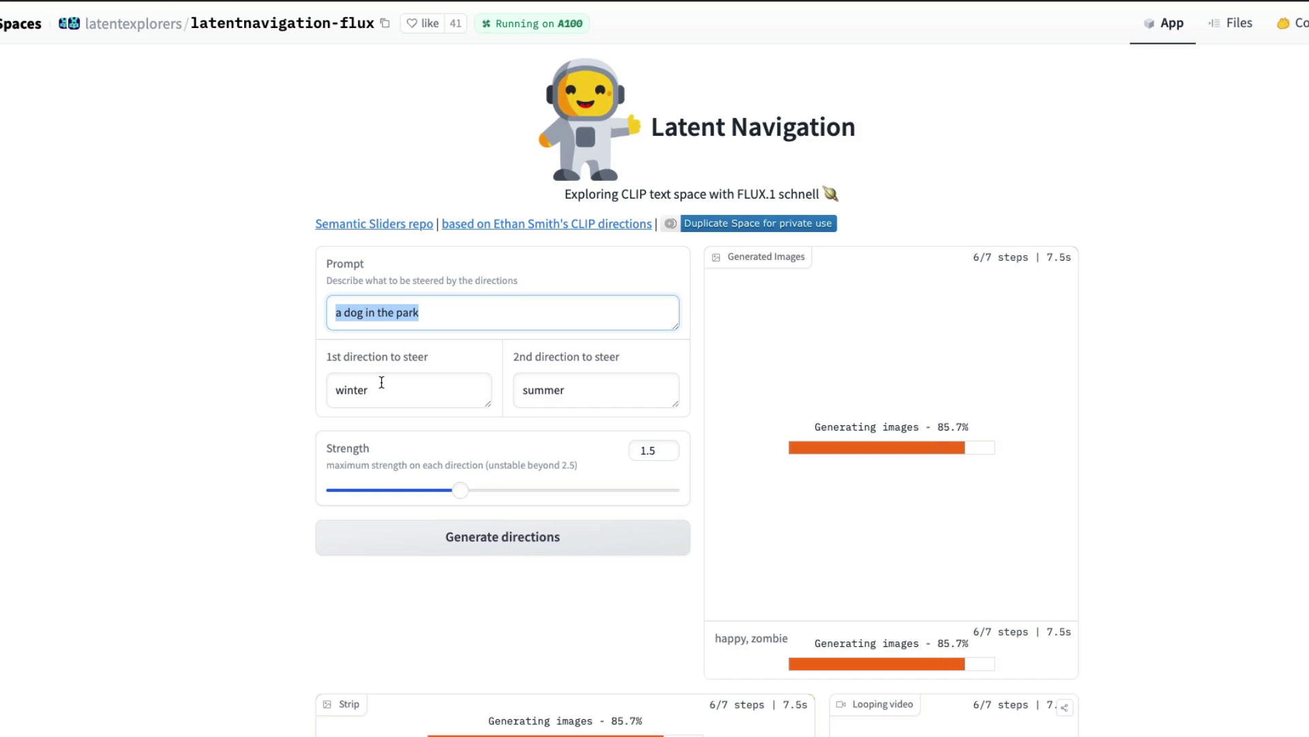
{"action": "scroll", "coordinate": [834, 481], "scroll_direction": "down", "scroll_amount": 1}
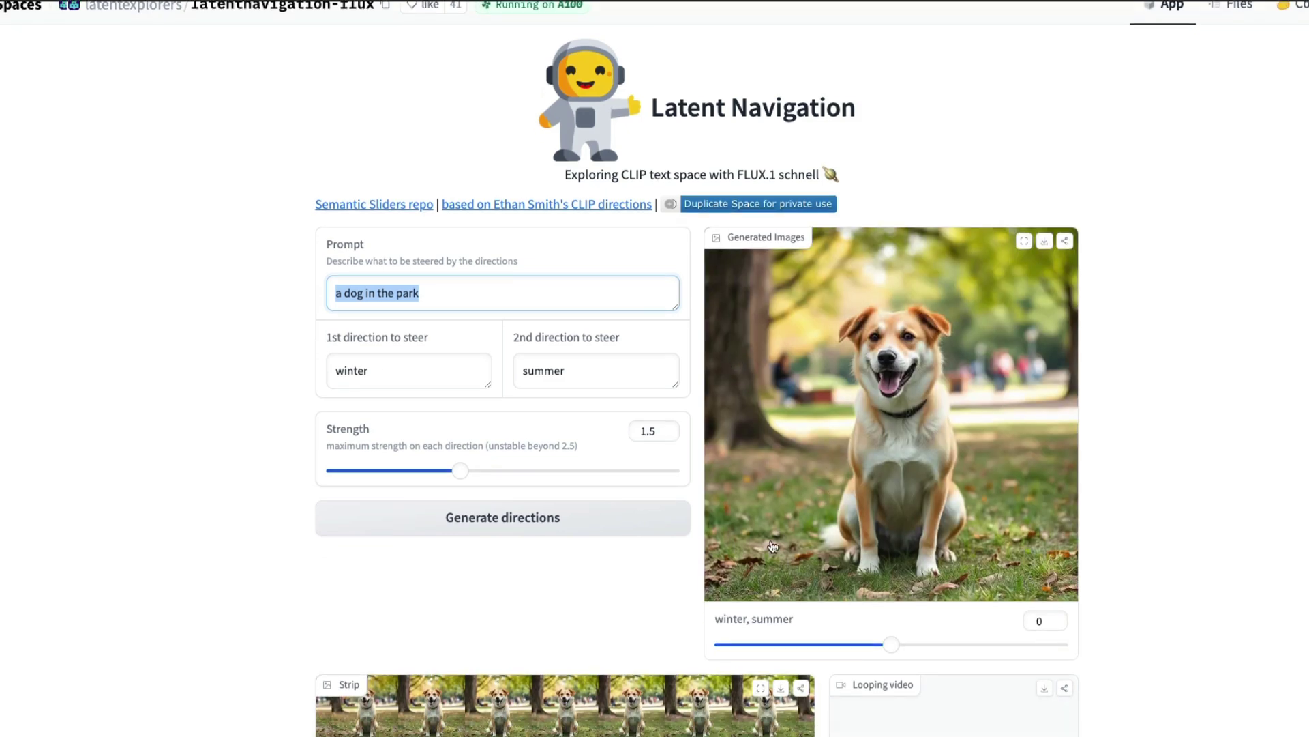
{"action": "left_click_drag", "start_coordinate": [889, 644], "coordinate": [722, 651]}
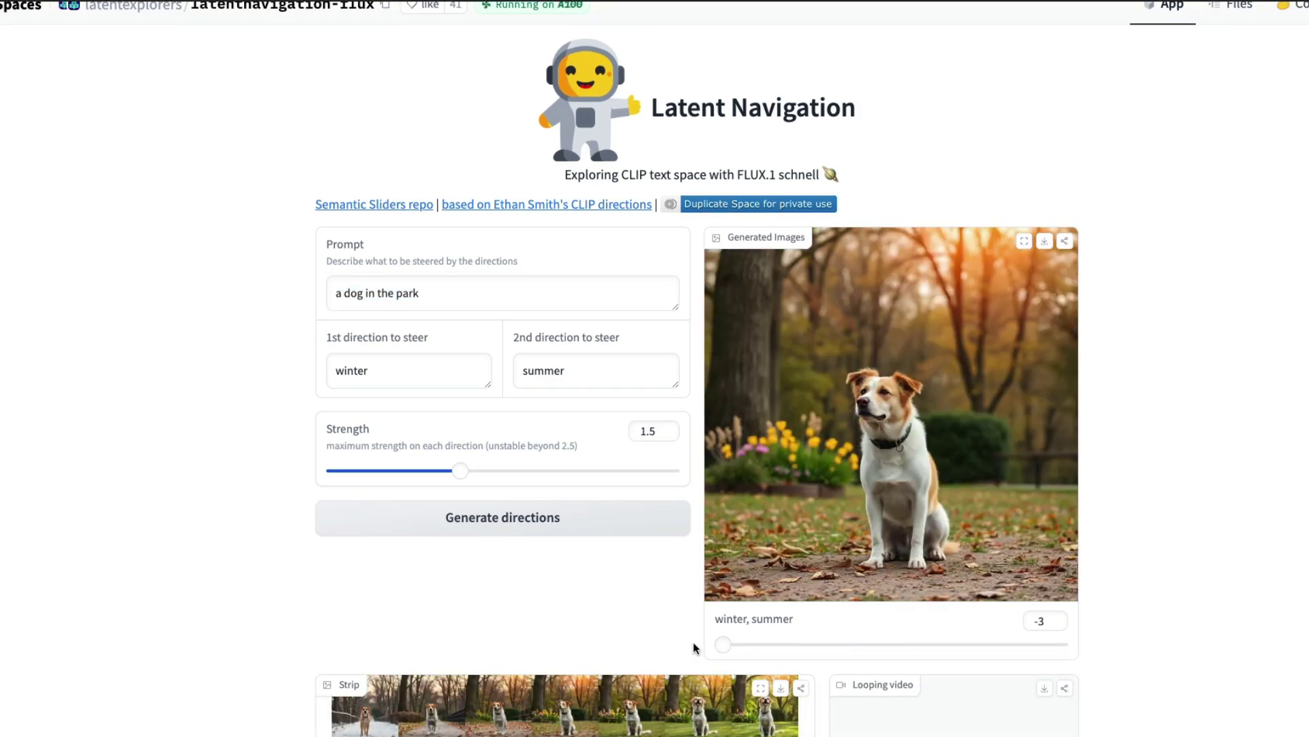
Examine the generated strip and looping video of the dog moving between winter and summer.
{"action": "scroll", "coordinate": [538, 536], "scroll_direction": "down", "scroll_amount": 4}
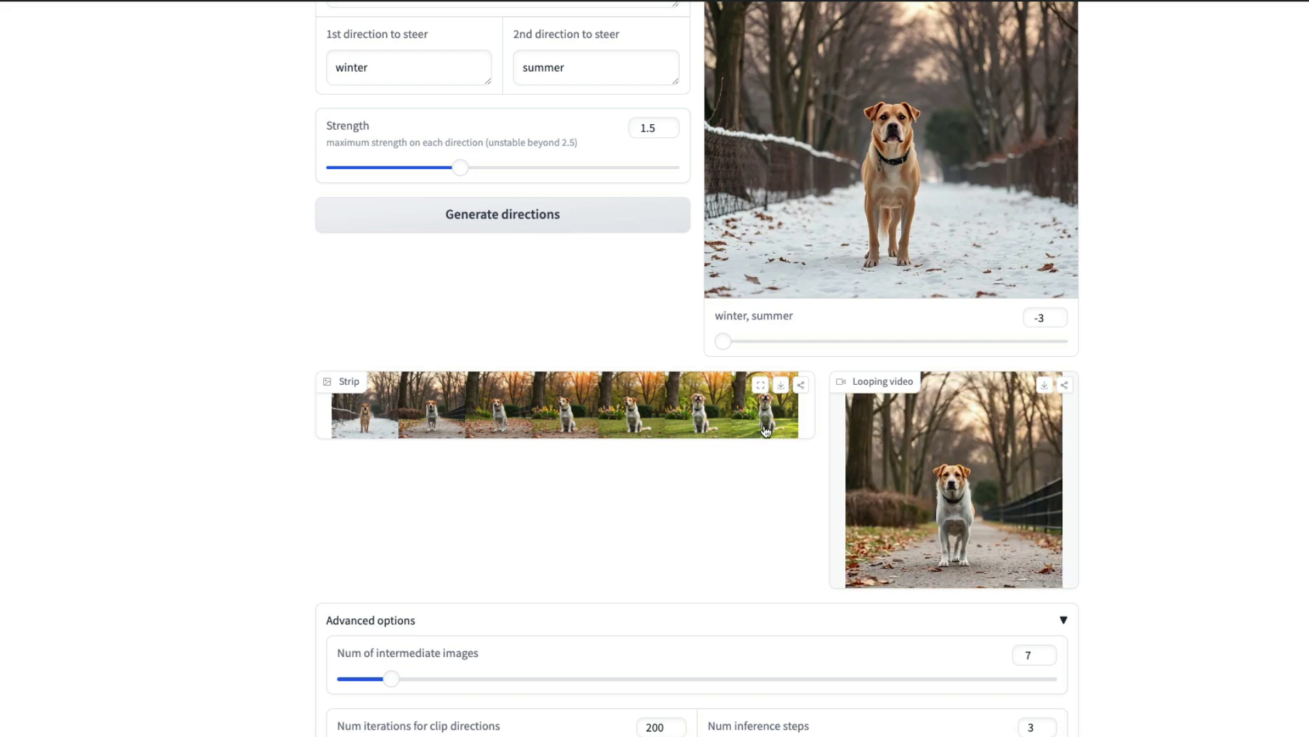
{"action": "scroll", "coordinate": [614, 409], "scroll_direction": "up", "scroll_amount": 4}
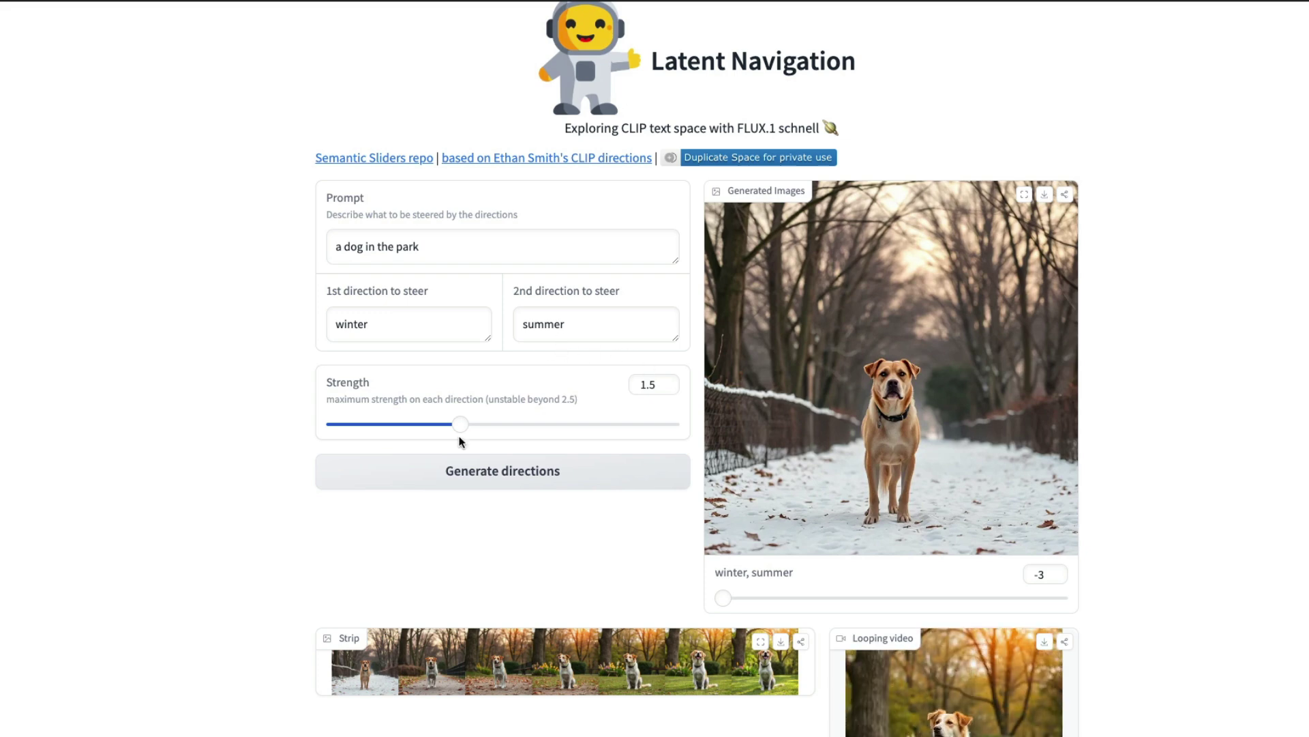
{"action": "scroll", "coordinate": [455, 437], "scroll_direction": "down", "scroll_amount": 4}
{"action": "scroll", "coordinate": [455, 440], "scroll_direction": "up", "scroll_amount": 1}
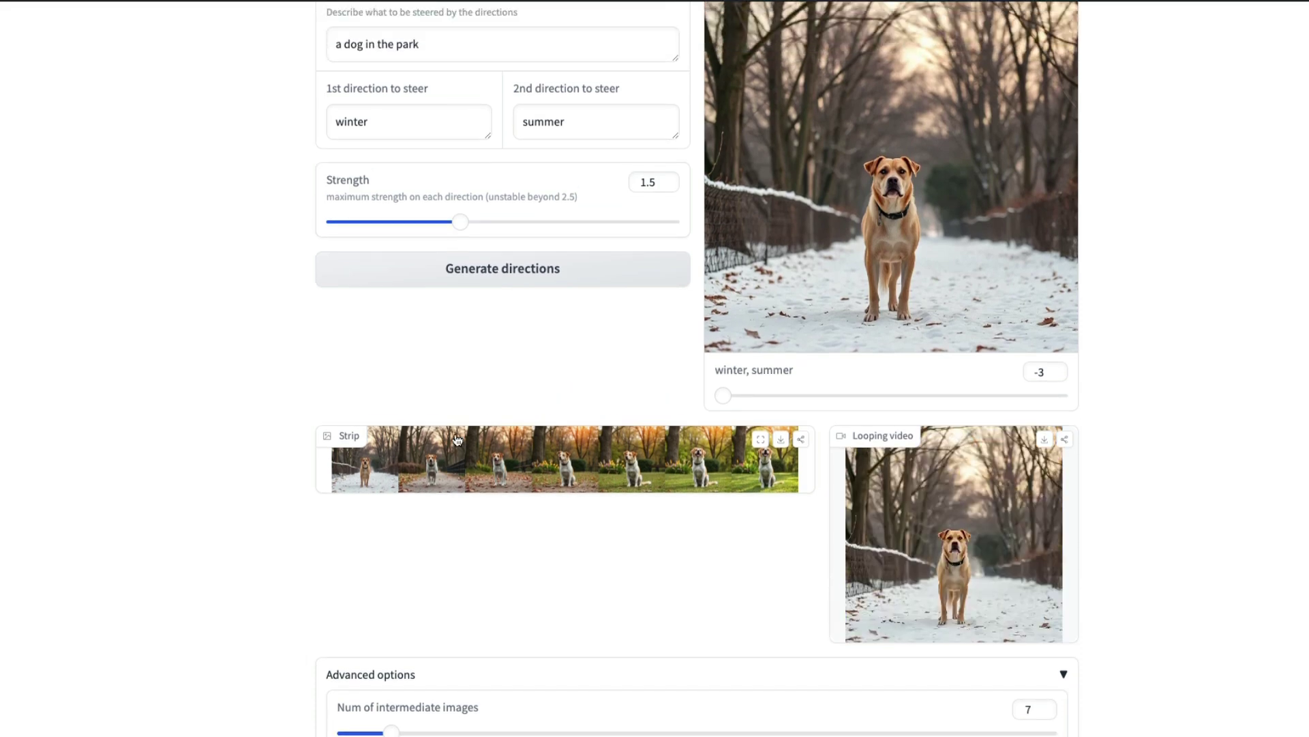
{"action": "scroll", "coordinate": [444, 400], "scroll_direction": "up", "scroll_amount": 4}
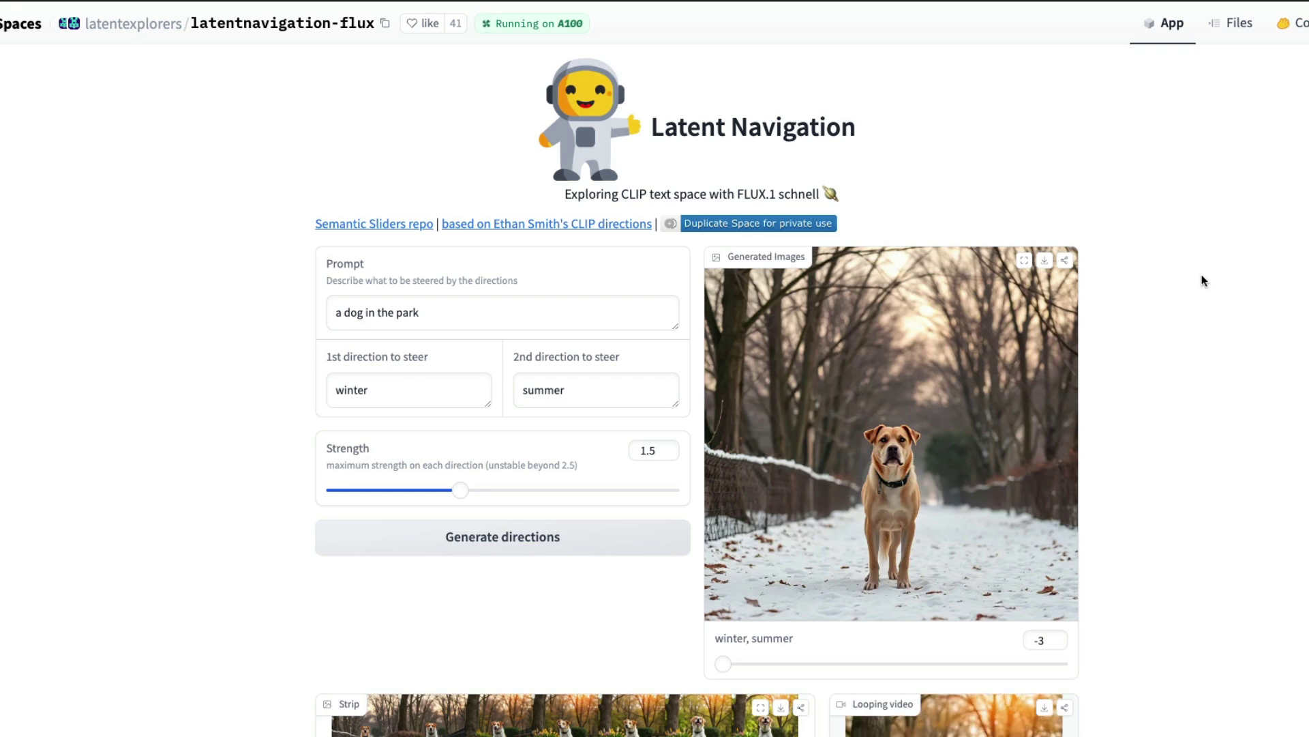
Replace the first direction to steer with "minimalism" and the second with "flat".
{"action": "double_click", "coordinate": [394, 395]}
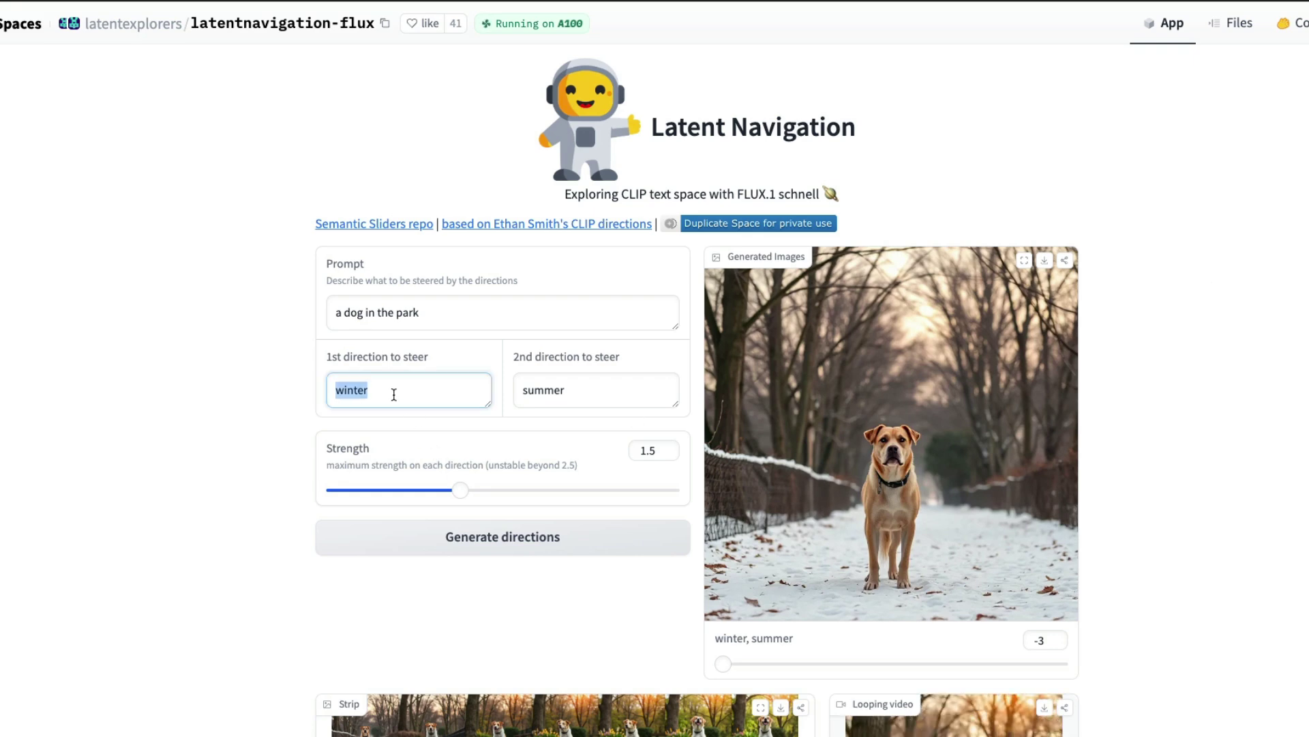
{"action": "type", "text": "minimalism"}
{"action": "left_click", "coordinate": [565, 389]}
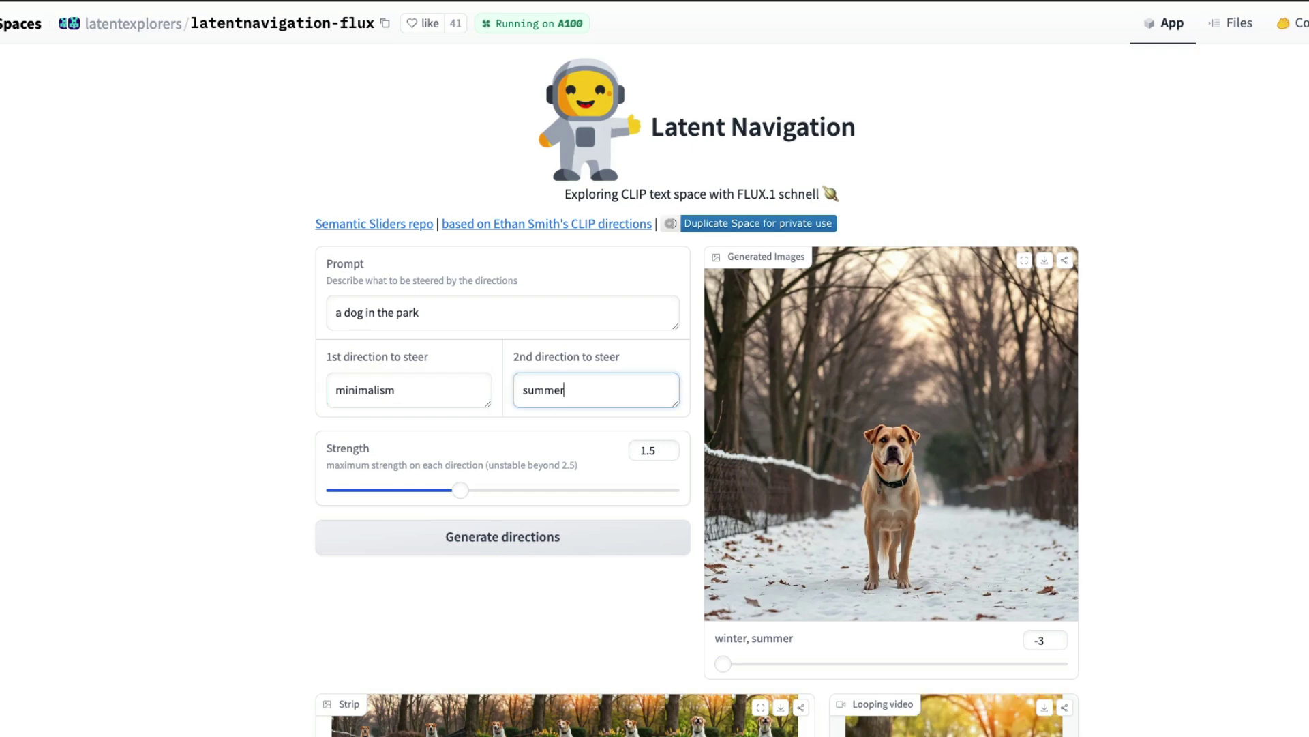
{"action": "double_click", "coordinate": [565, 390]}
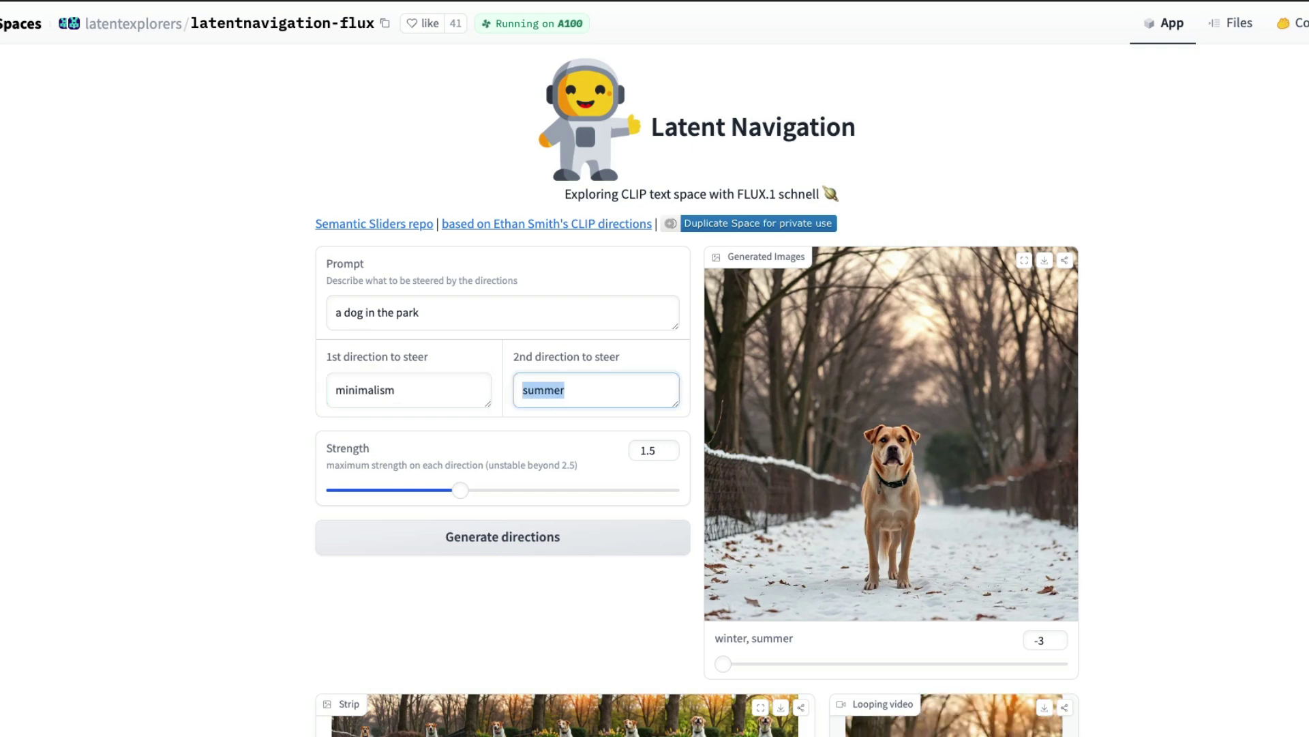
{"action": "type", "text": "flat"}
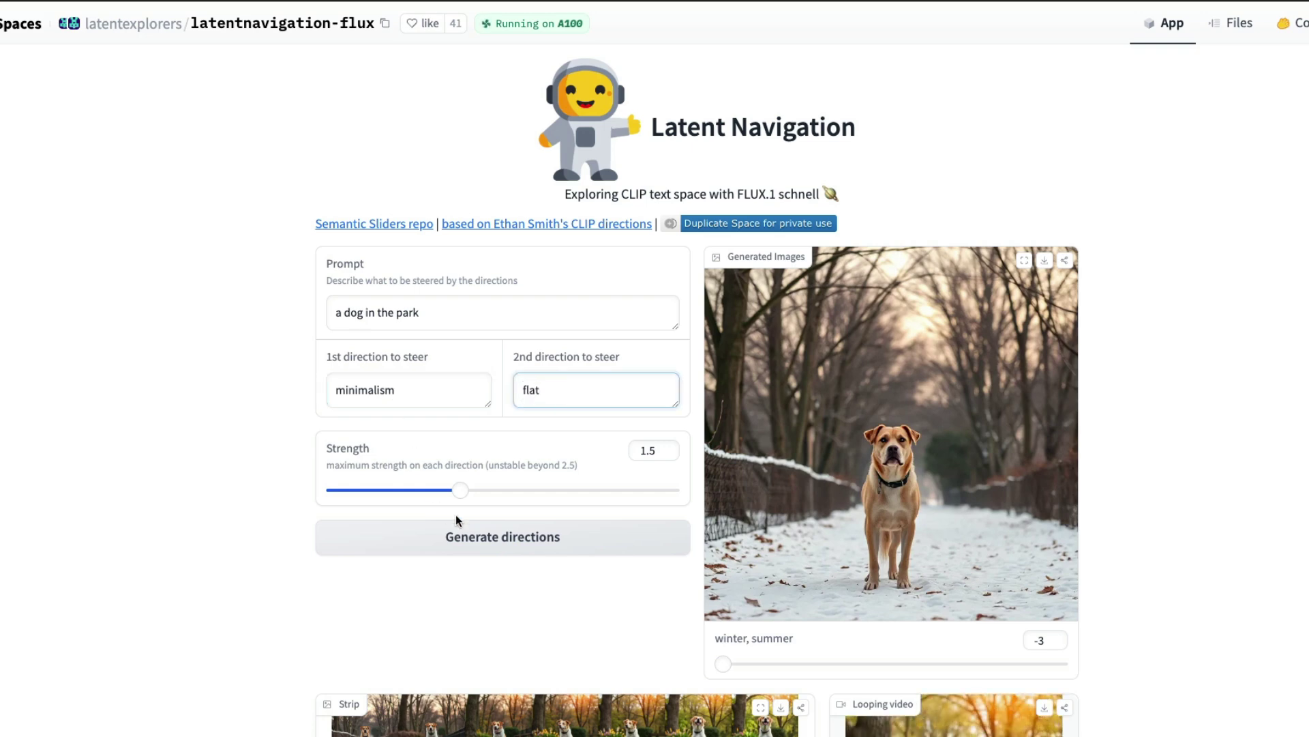
Generate the directions between minimalism and flat for the dog prompt, and set the generated images' slider to -3.
{"action": "left_click", "coordinate": [573, 544]}
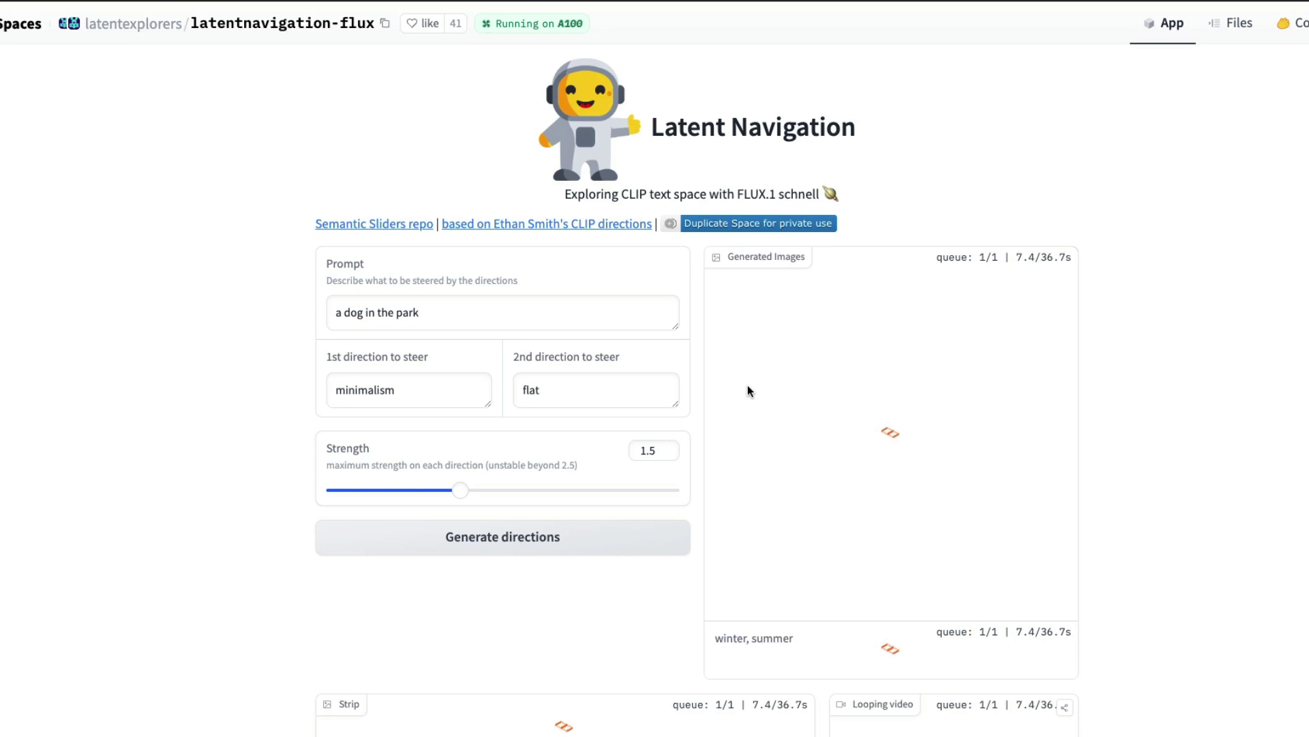
{"action": "scroll", "coordinate": [601, 358], "scroll_direction": "down", "scroll_amount": 2}
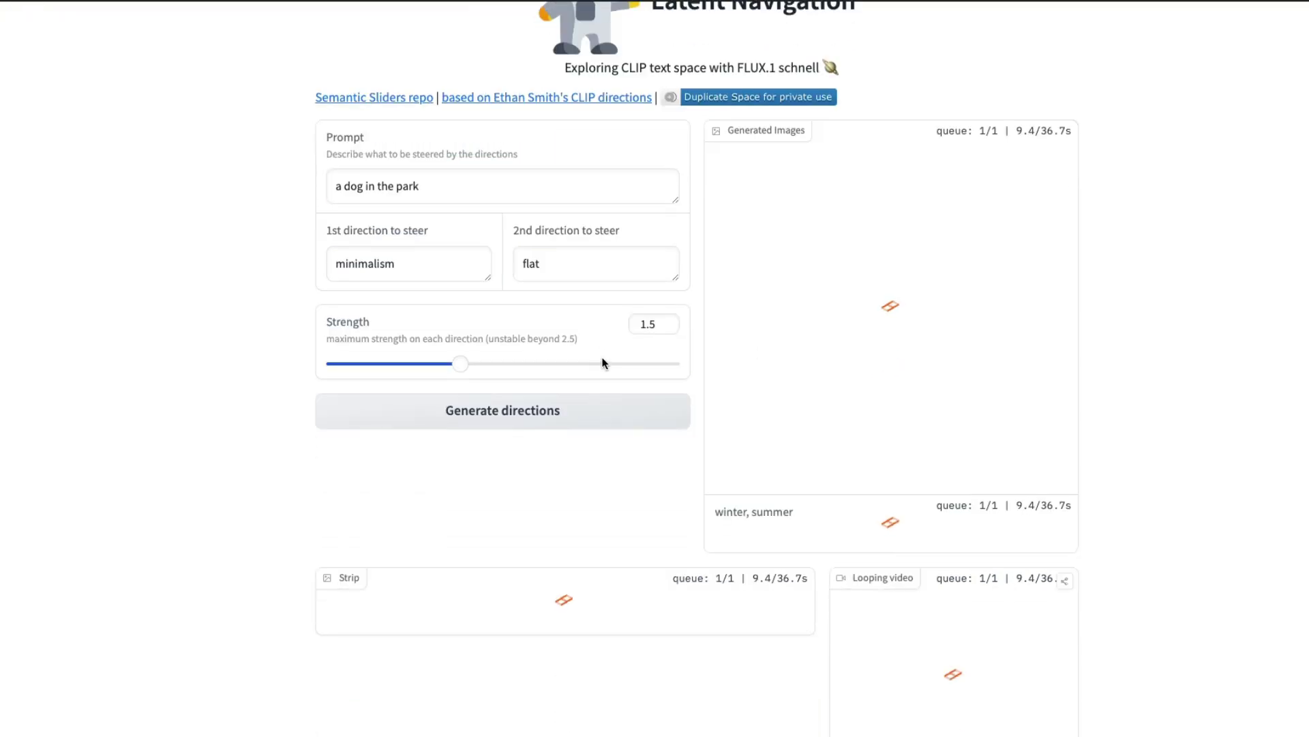
{"action": "scroll", "coordinate": [602, 362], "scroll_direction": "down", "scroll_amount": 4}
{"action": "scroll", "coordinate": [603, 362], "scroll_direction": "up", "scroll_amount": 6}
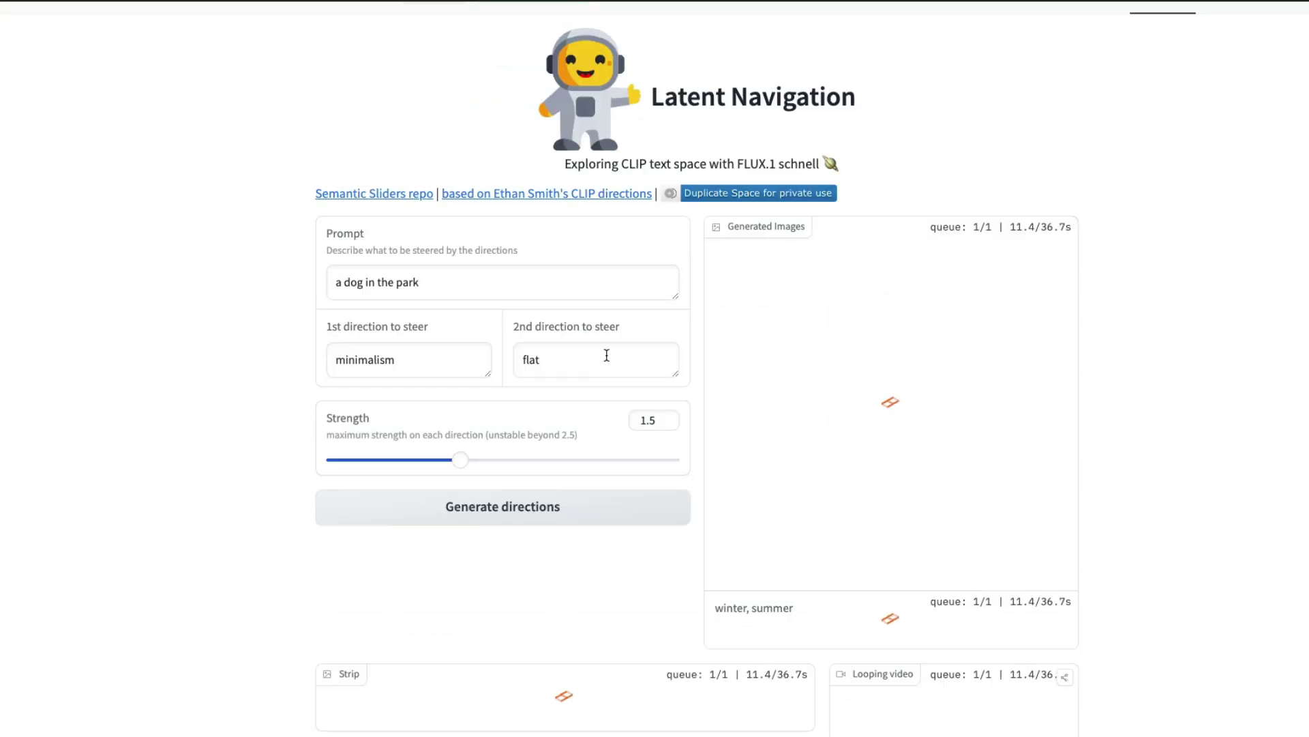
{"action": "scroll", "coordinate": [606, 355], "scroll_direction": "down", "scroll_amount": 7}
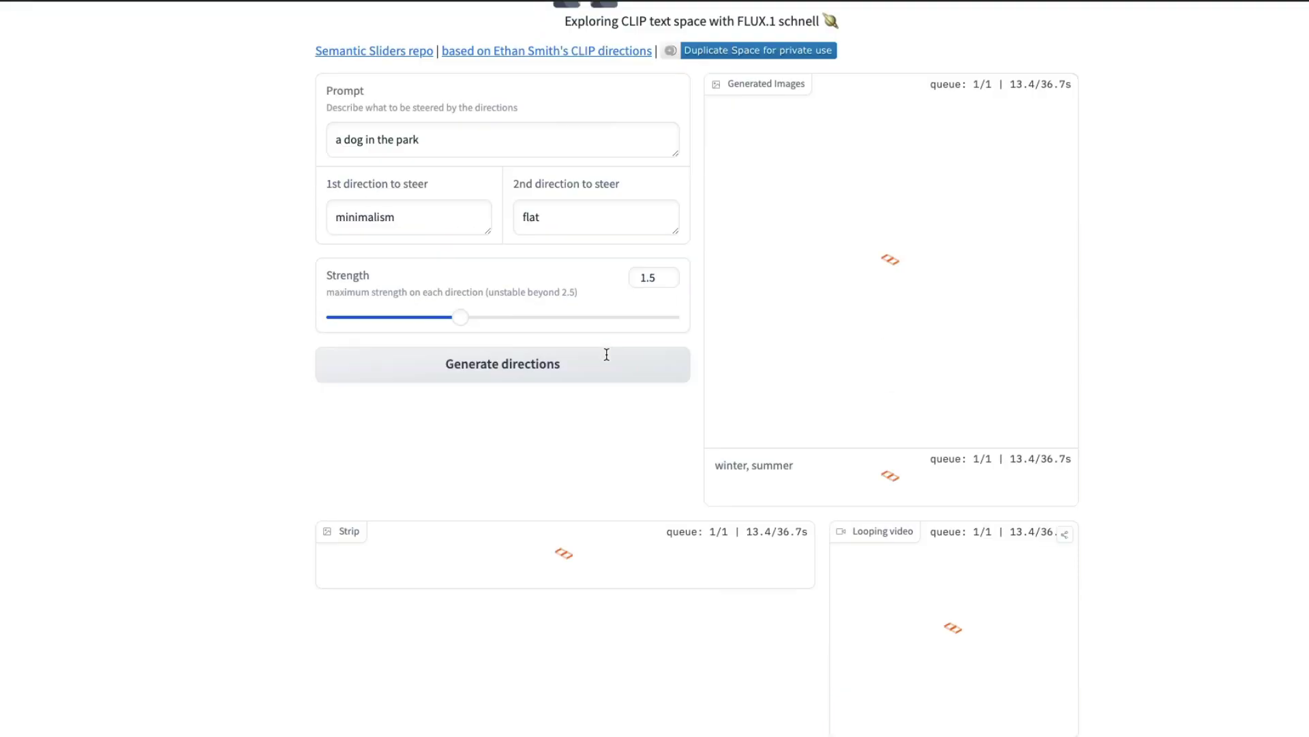
{"action": "scroll", "coordinate": [604, 346], "scroll_direction": "up", "scroll_amount": 7}
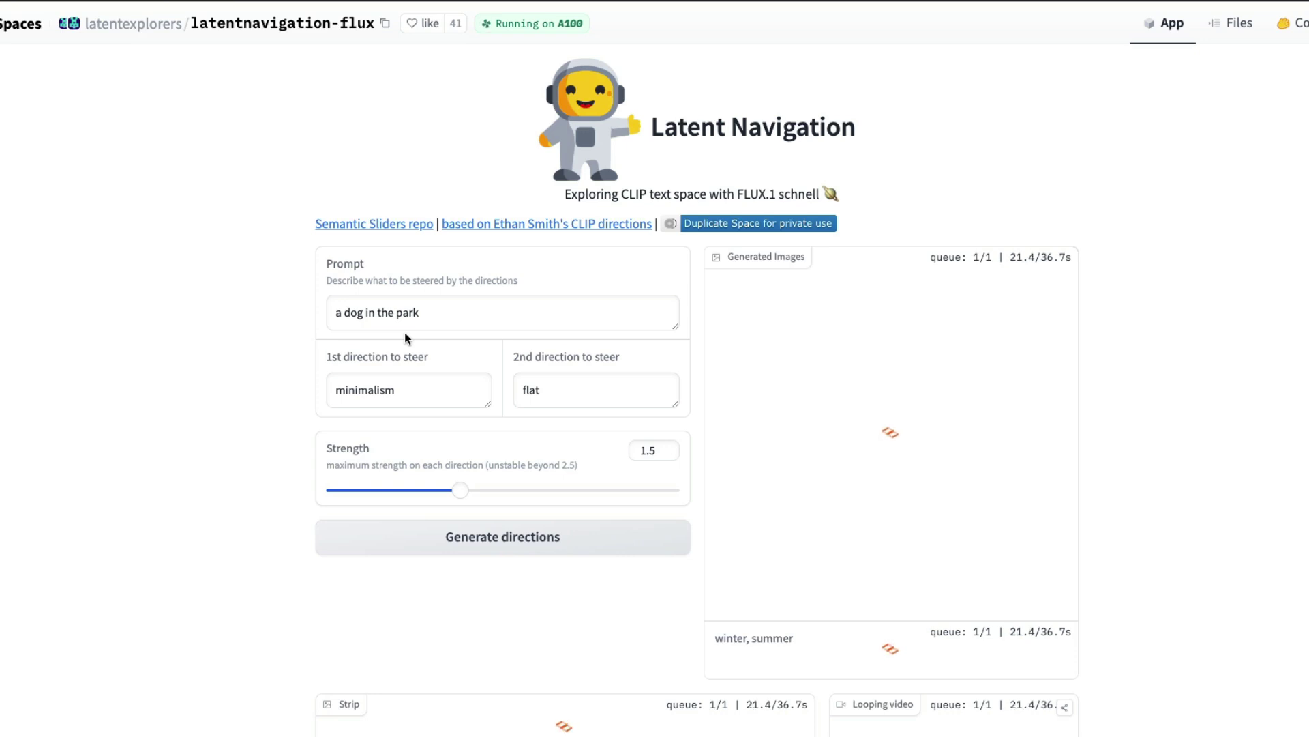
{"action": "scroll", "coordinate": [404, 333], "scroll_direction": "down", "scroll_amount": 10}
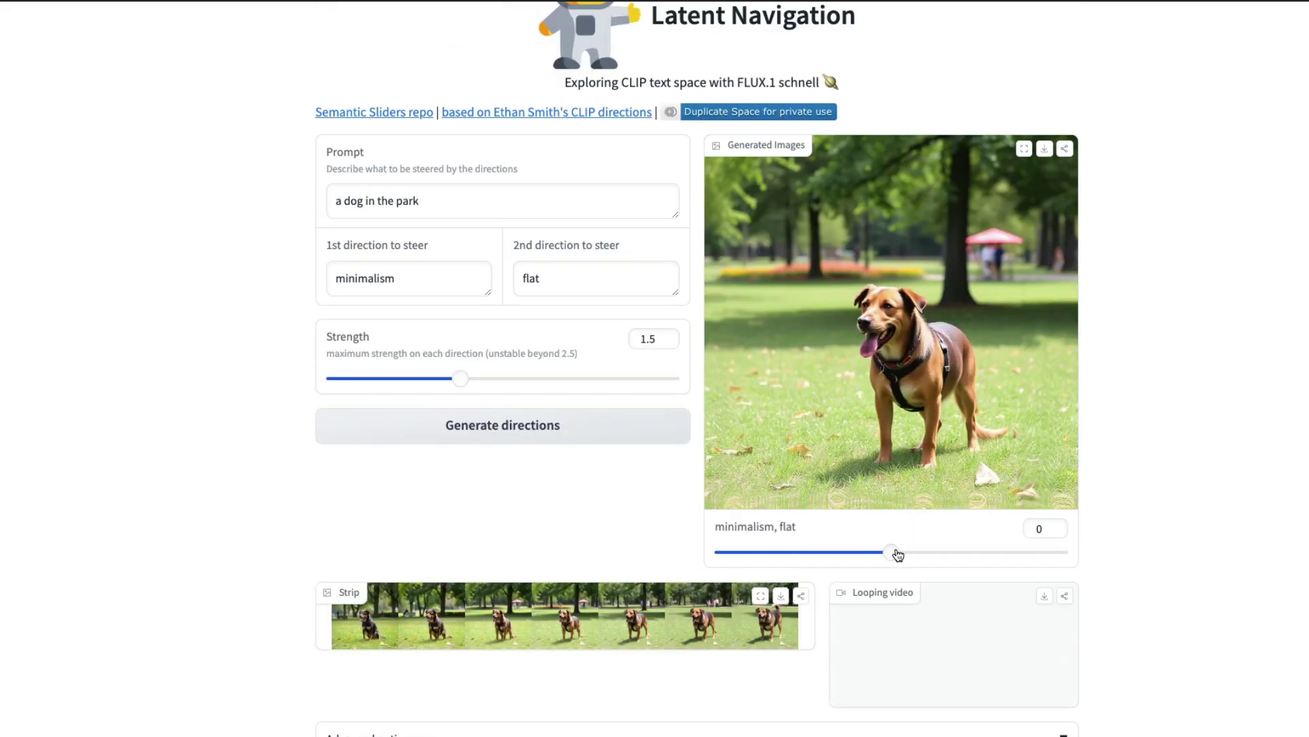
{"action": "left_click_drag", "start_coordinate": [895, 551], "coordinate": [625, 576]}
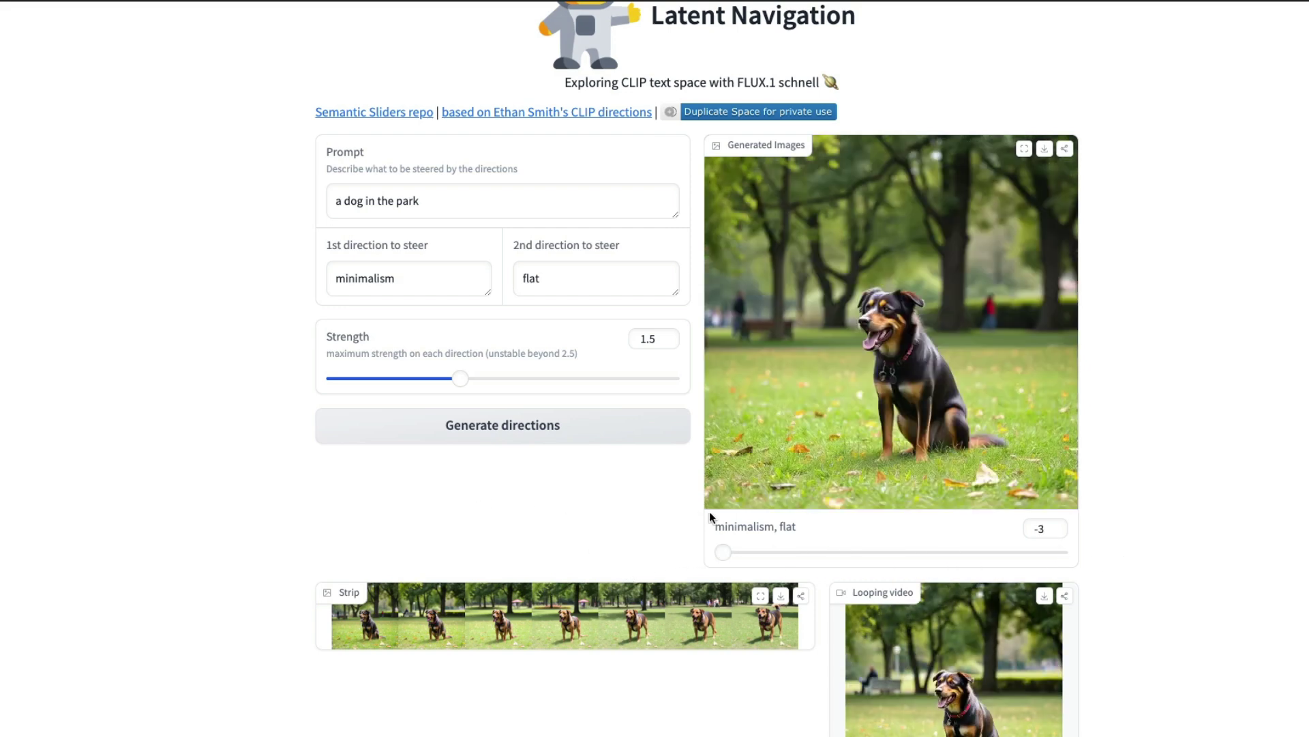
Examine the generated strip and looping video of the dog between minimalism and flat, along with the advanced options.
{"action": "scroll", "coordinate": [710, 517], "scroll_direction": "down", "scroll_amount": 6}
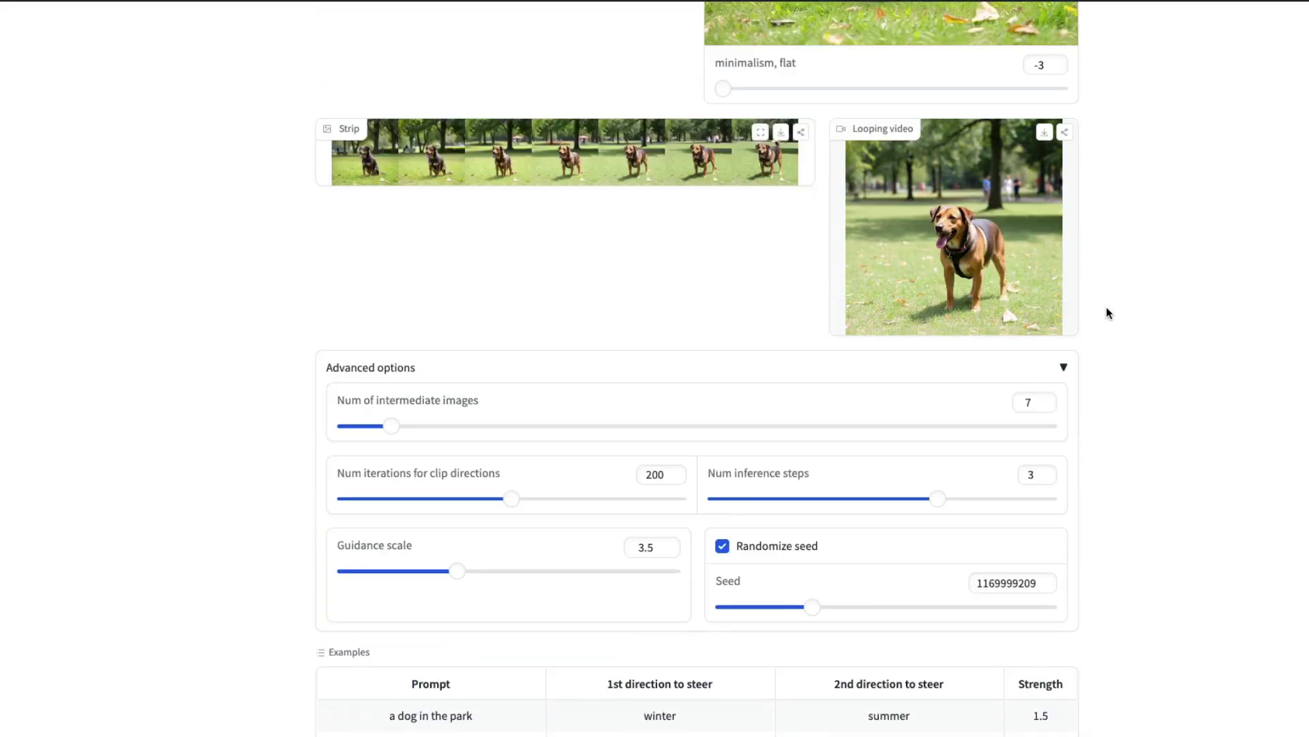
{"action": "right_click", "coordinate": [931, 181]}
{"action": "left_click", "coordinate": [858, 194]}
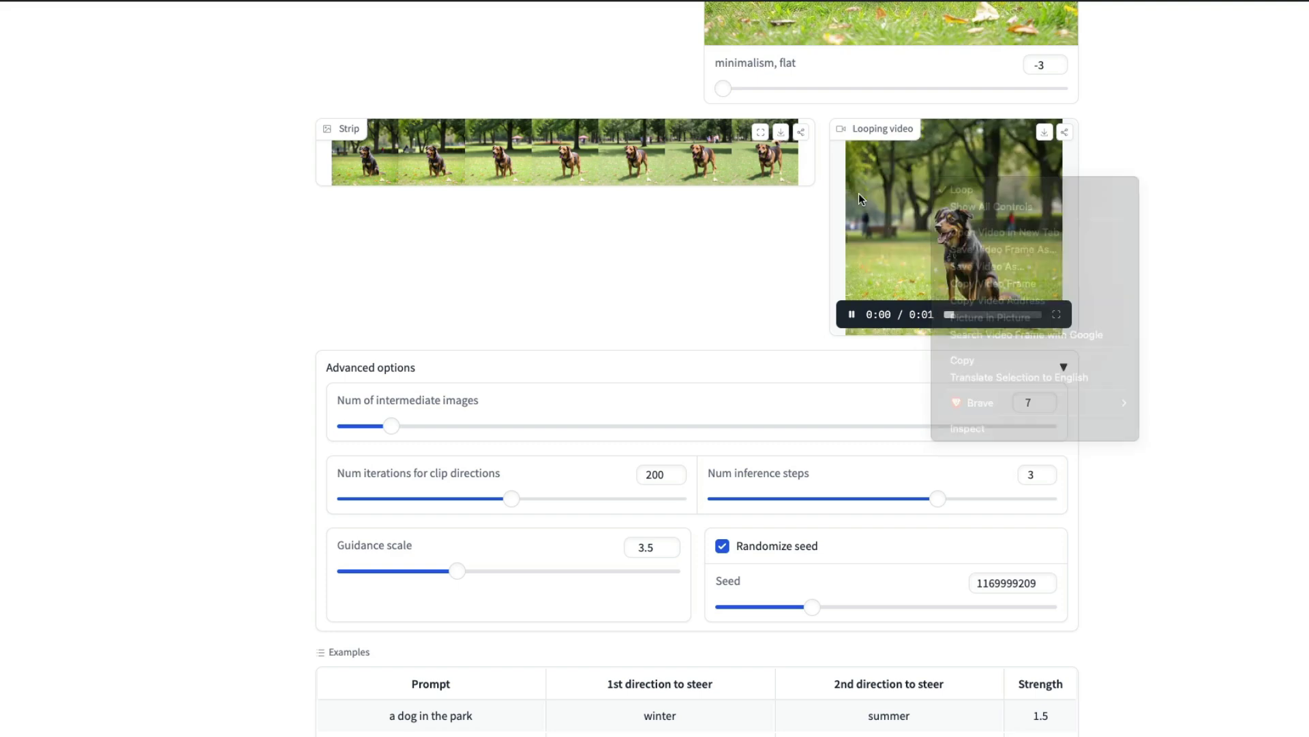
{"action": "scroll", "coordinate": [1131, 298], "scroll_direction": "down", "scroll_amount": 1}
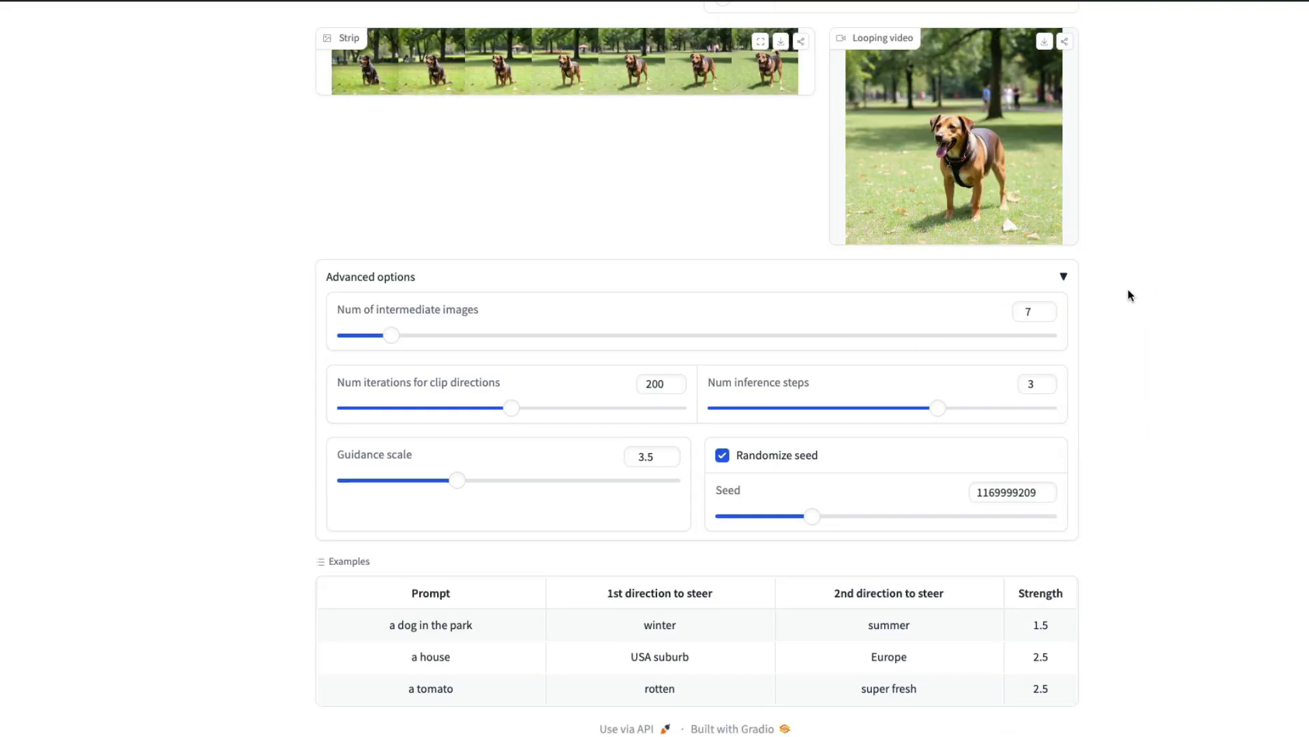
{"action": "scroll", "coordinate": [1128, 294], "scroll_direction": "up", "scroll_amount": 7}
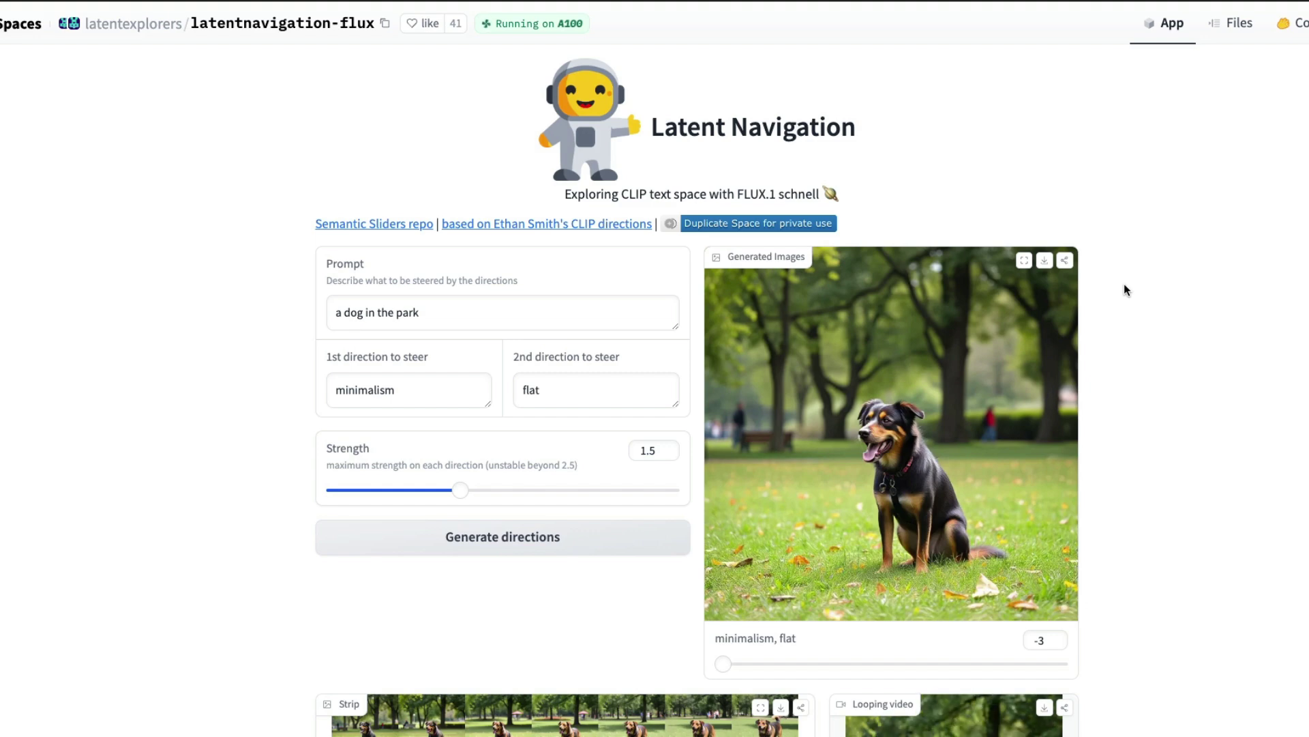
{"action": "scroll", "coordinate": [1125, 284], "scroll_direction": "down", "scroll_amount": 3}
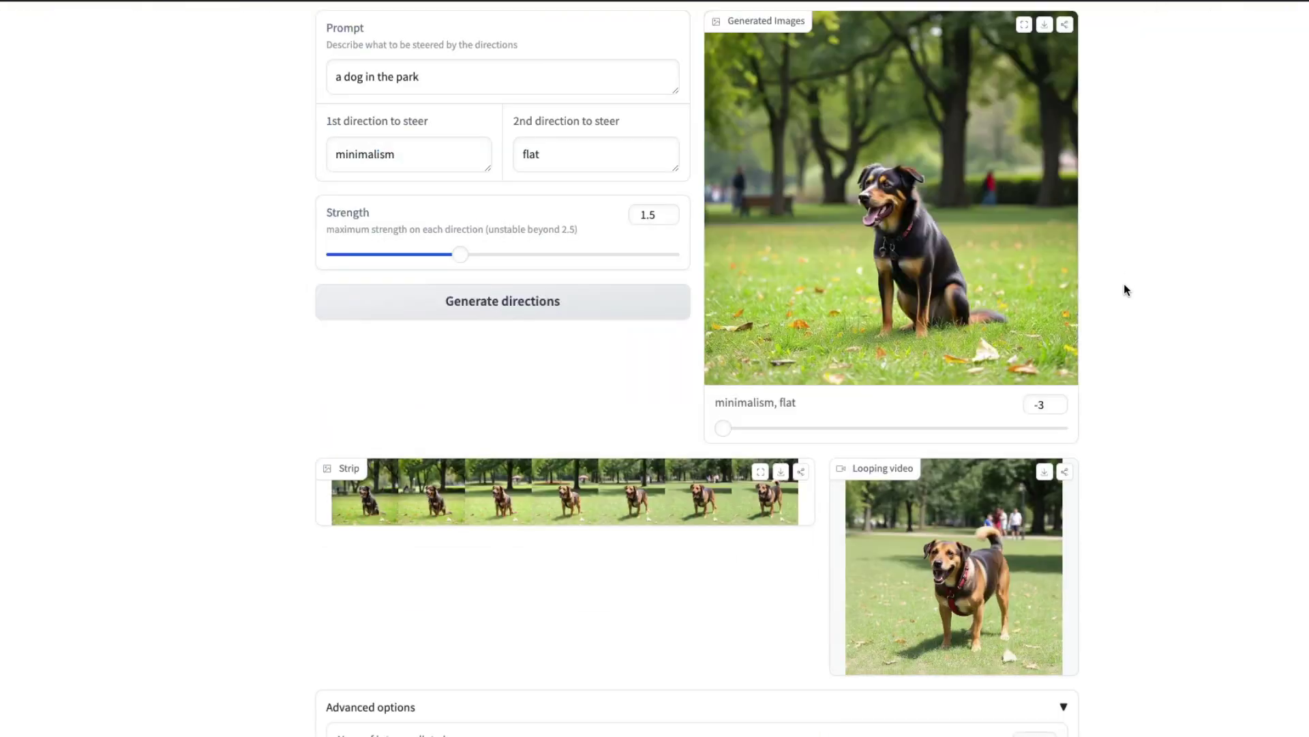
{"action": "scroll", "coordinate": [1124, 283], "scroll_direction": "down", "scroll_amount": 3}
{"action": "mouse_move", "coordinate": [1009, 377]}
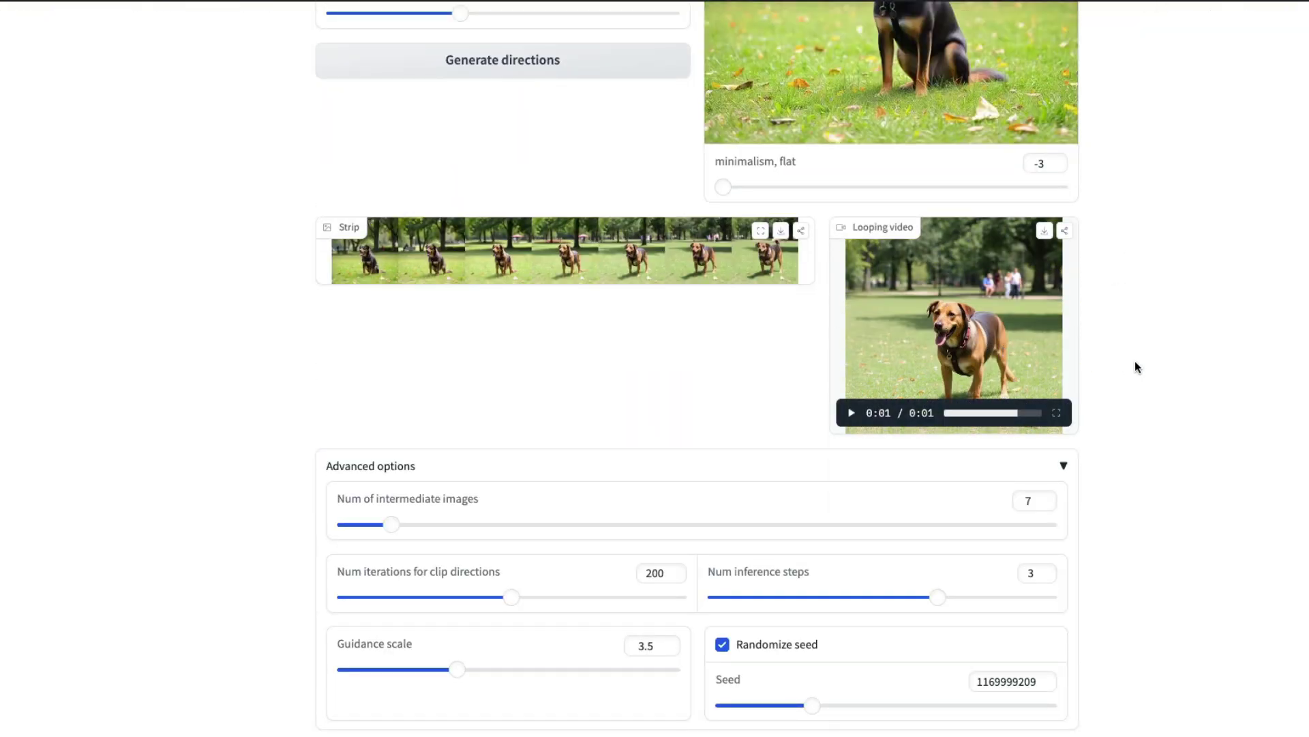
{"action": "scroll", "coordinate": [1133, 350], "scroll_direction": "up", "scroll_amount": 4}
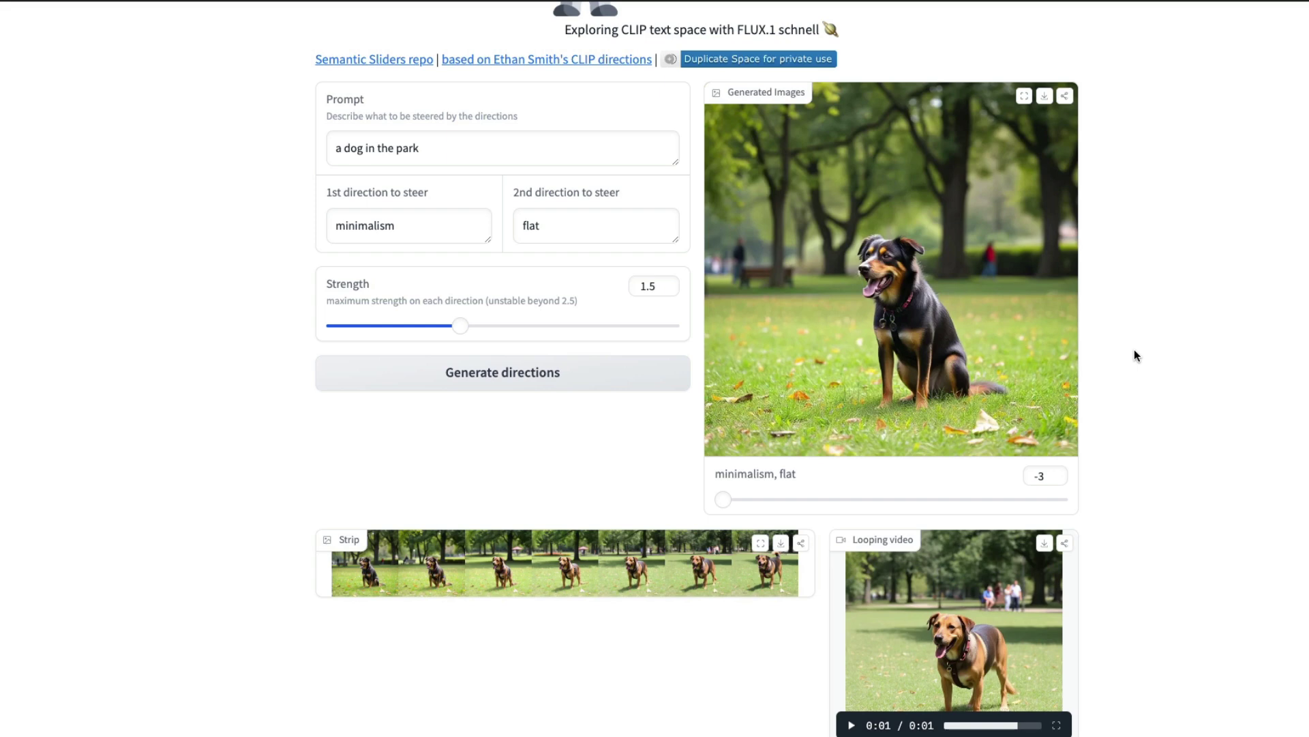
{"action": "scroll", "coordinate": [1071, 306], "scroll_direction": "down", "scroll_amount": 6}
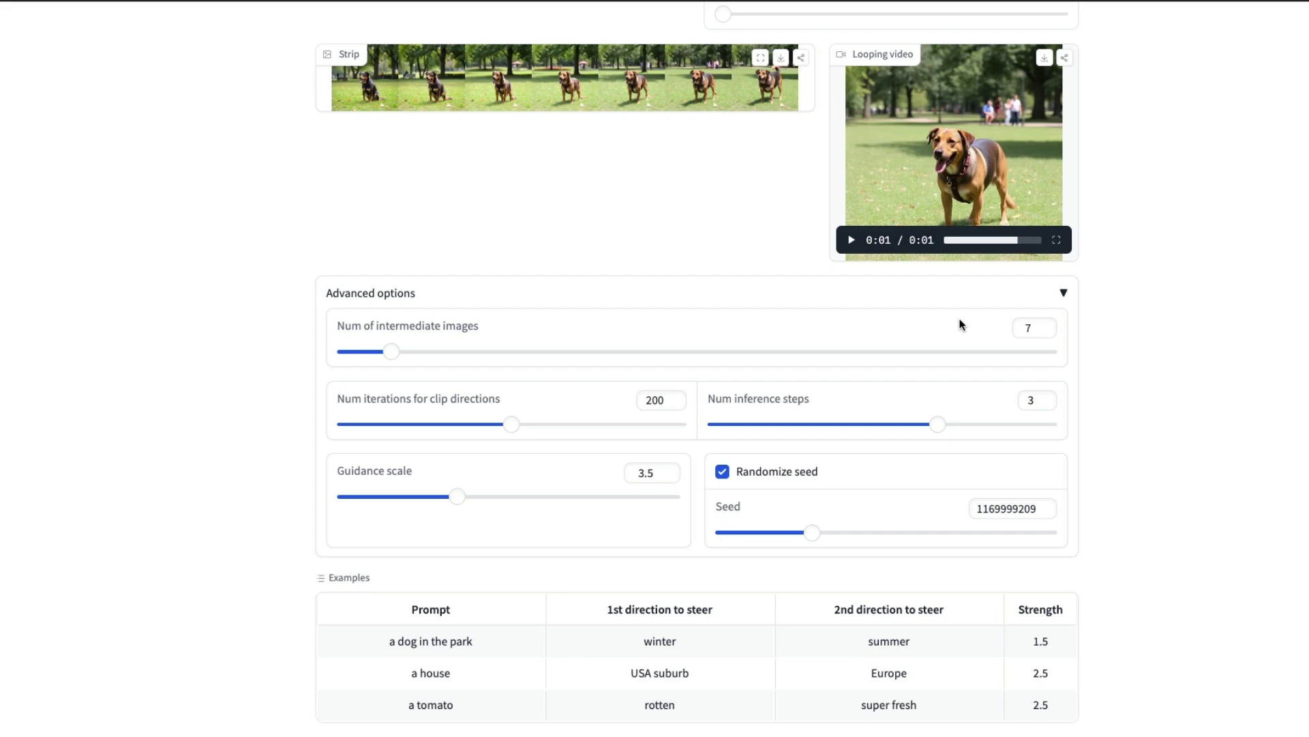
{"action": "scroll", "coordinate": [961, 324], "scroll_direction": "up", "scroll_amount": 8}
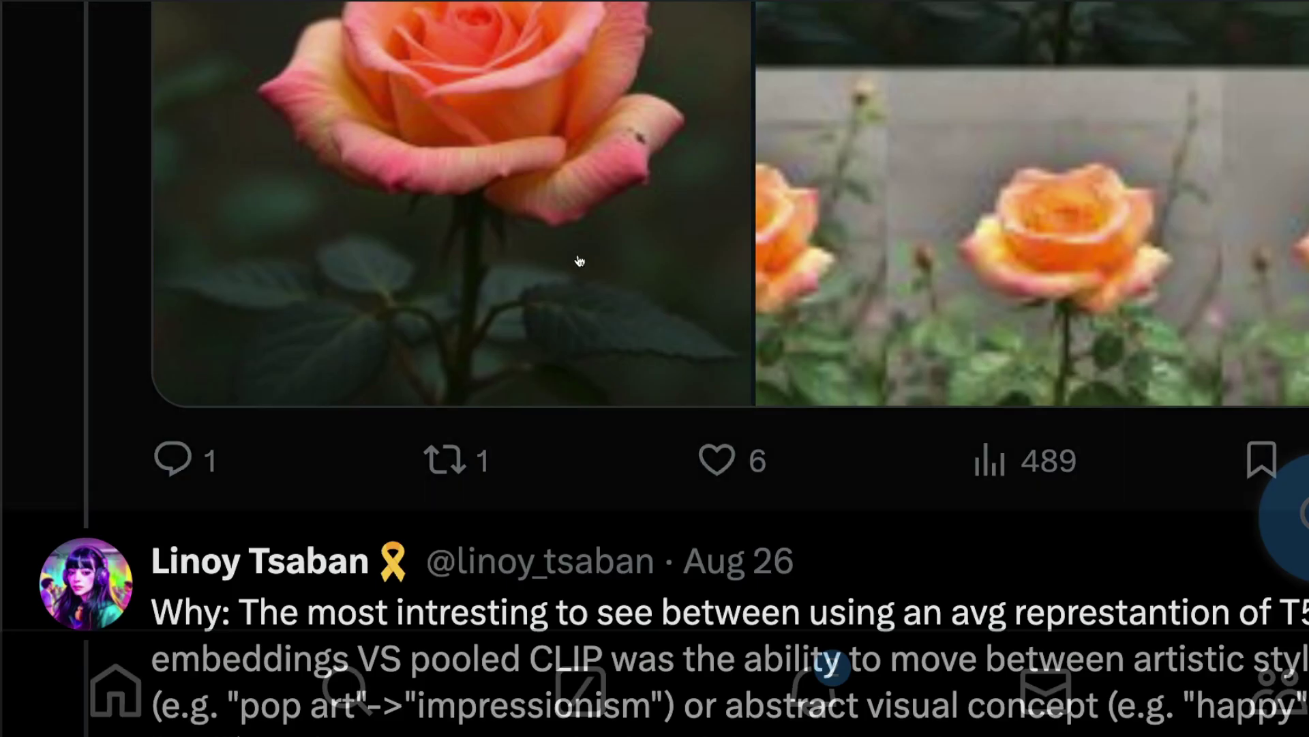
Switch to the Notion article "Traversing through CLIP Space, PCA and Latent Directions" and go back to its title.
{"action": "left_click", "coordinate": [581, 258]}
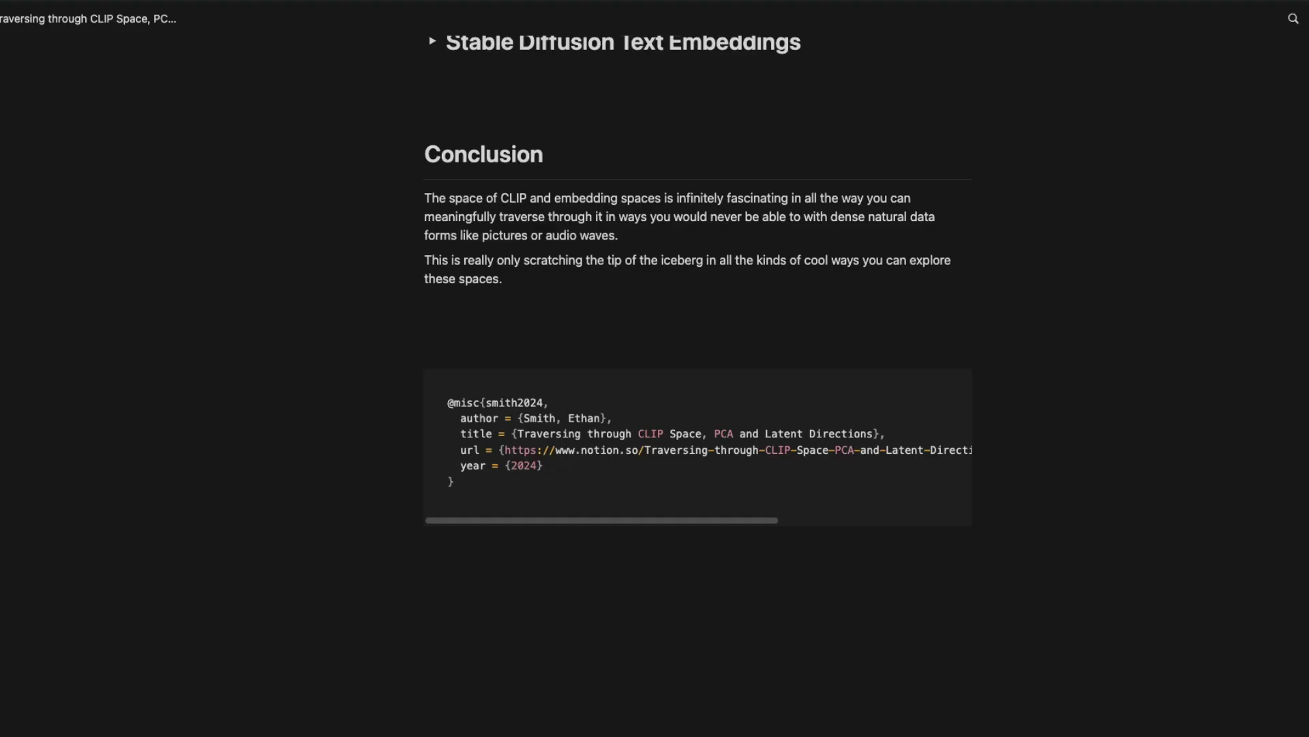
{"action": "scroll", "coordinate": [709, 245], "scroll_direction": "up", "scroll_amount": 20}
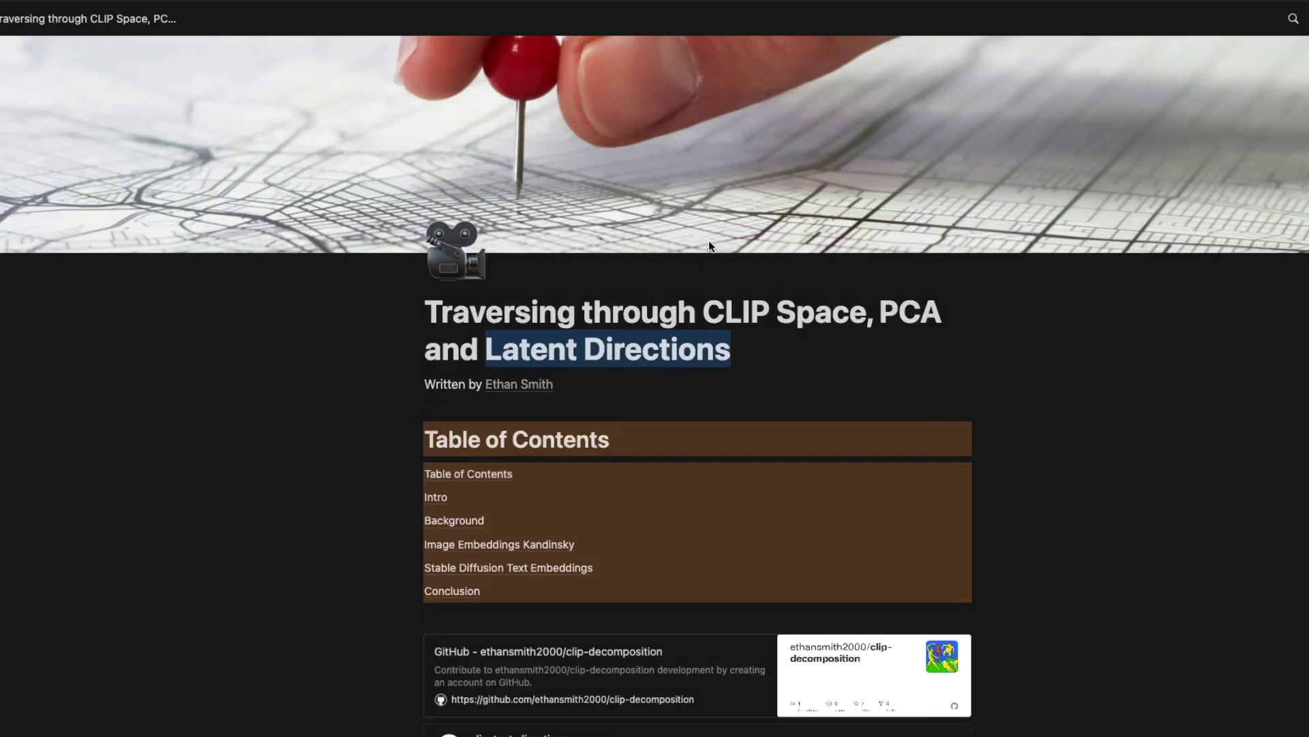